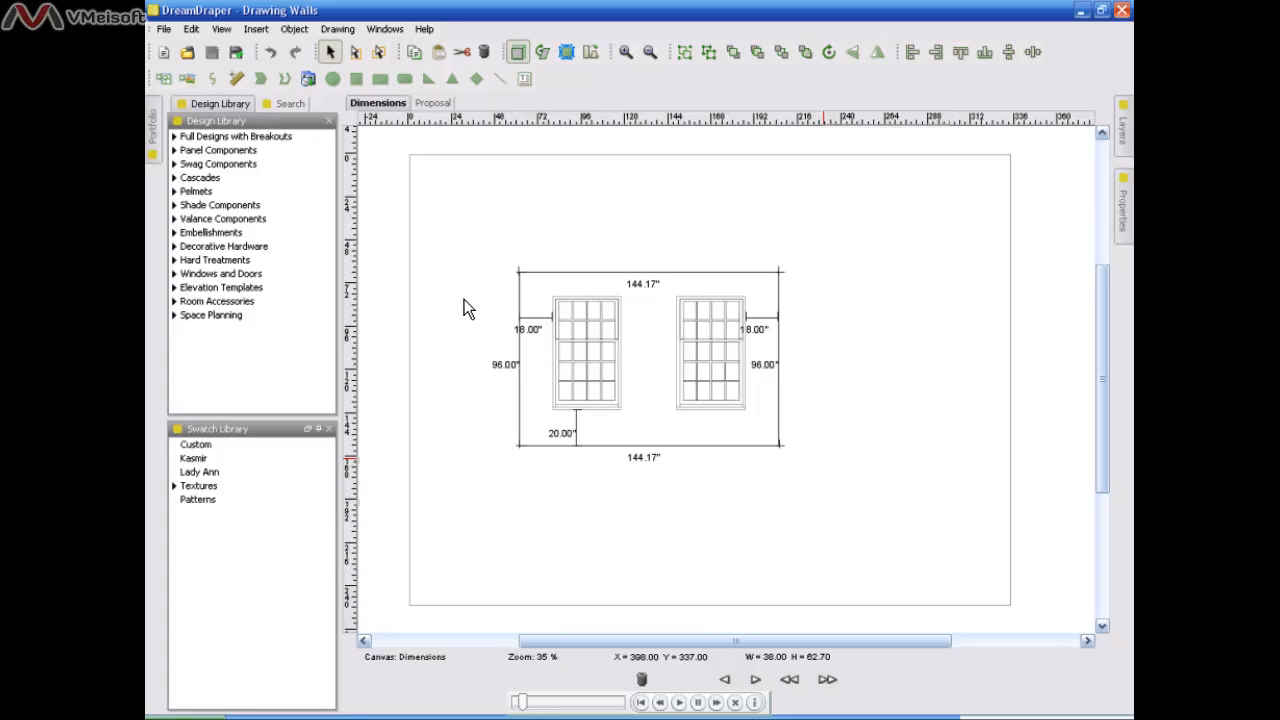
Copy the entire dimensioned two-window wall drawing from the Dimensions canvas and paste it onto the Proposal canvas
mouse_move(440, 228)
mouse_down()
mouse_move(679, 373)
mouse_move(849, 502)
mouse_up()
key(ctrl+a)
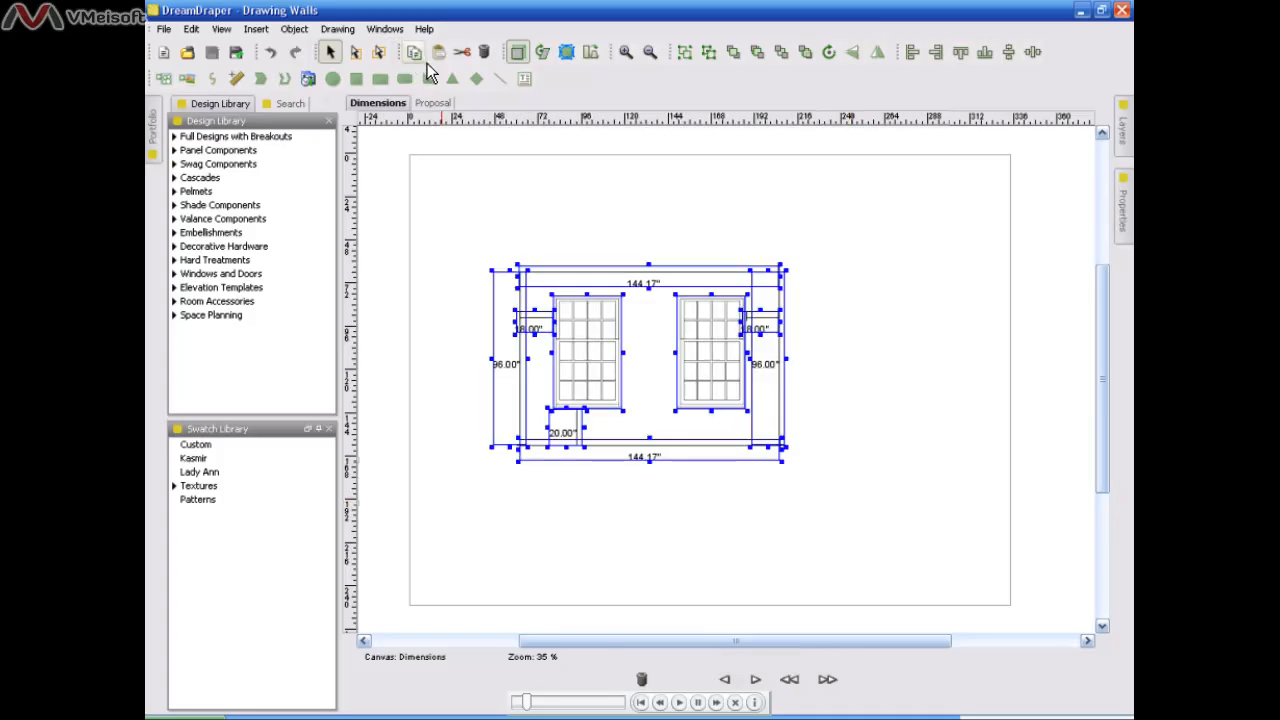
click(433, 106)
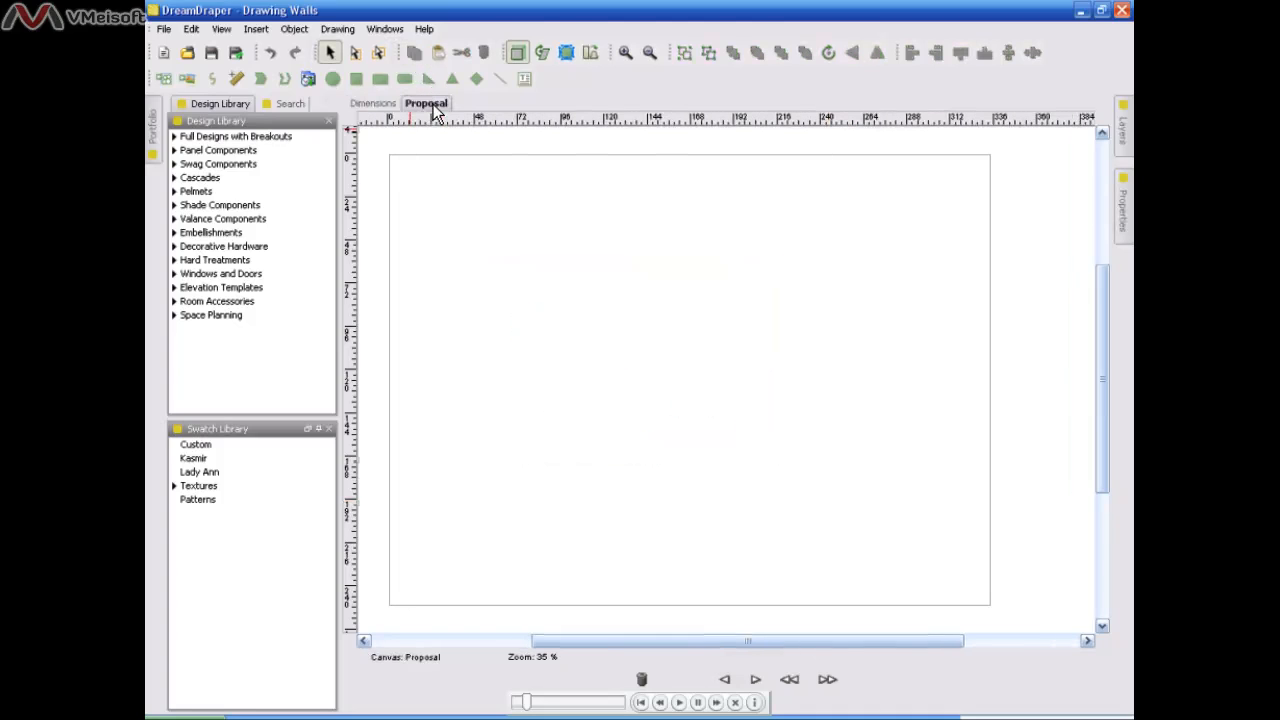
click(441, 55)
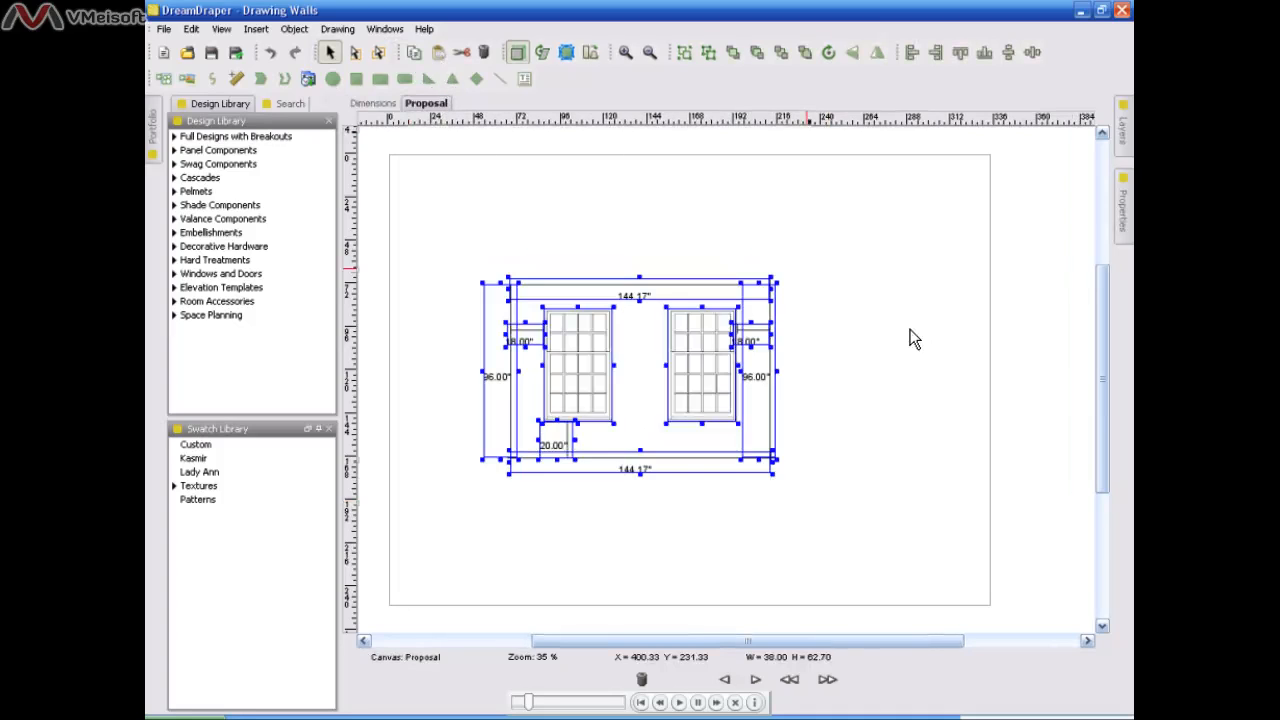
click(913, 338)
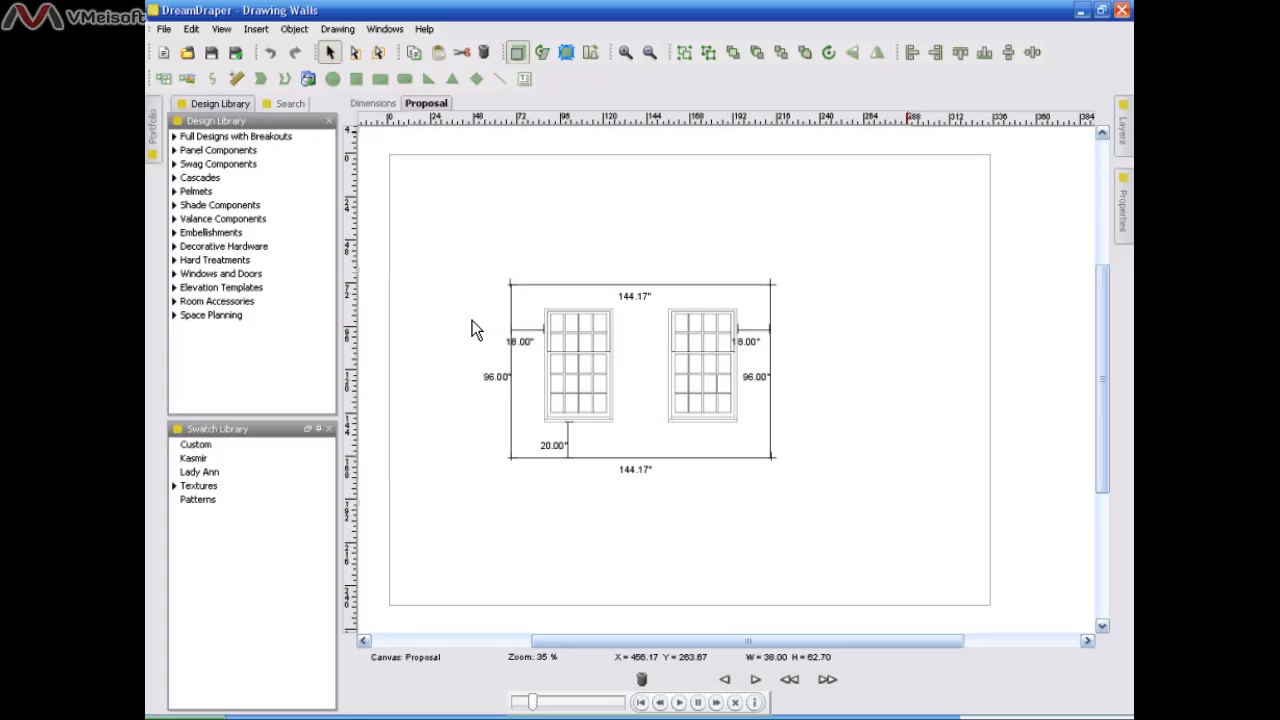
Delete the two 18-inch window spacing dimensions and the 20-inch dimension below the left window
drag(460, 316, 558, 350)
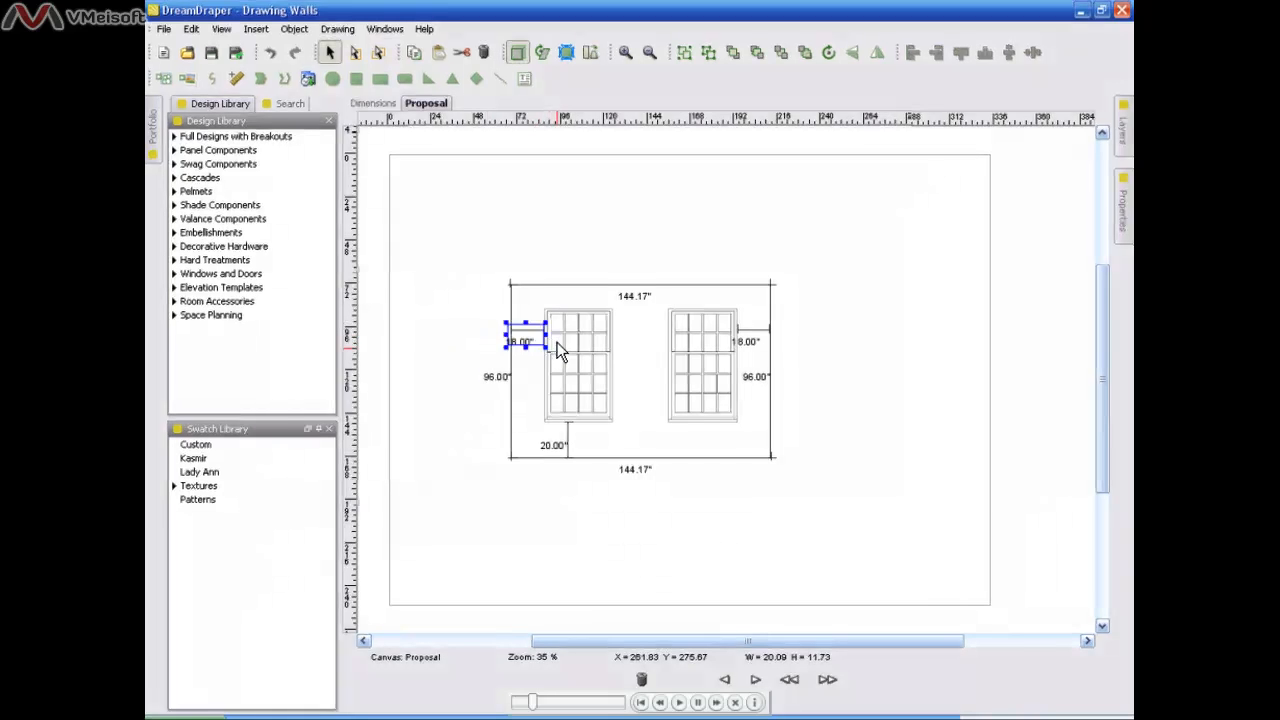
key(Delete)
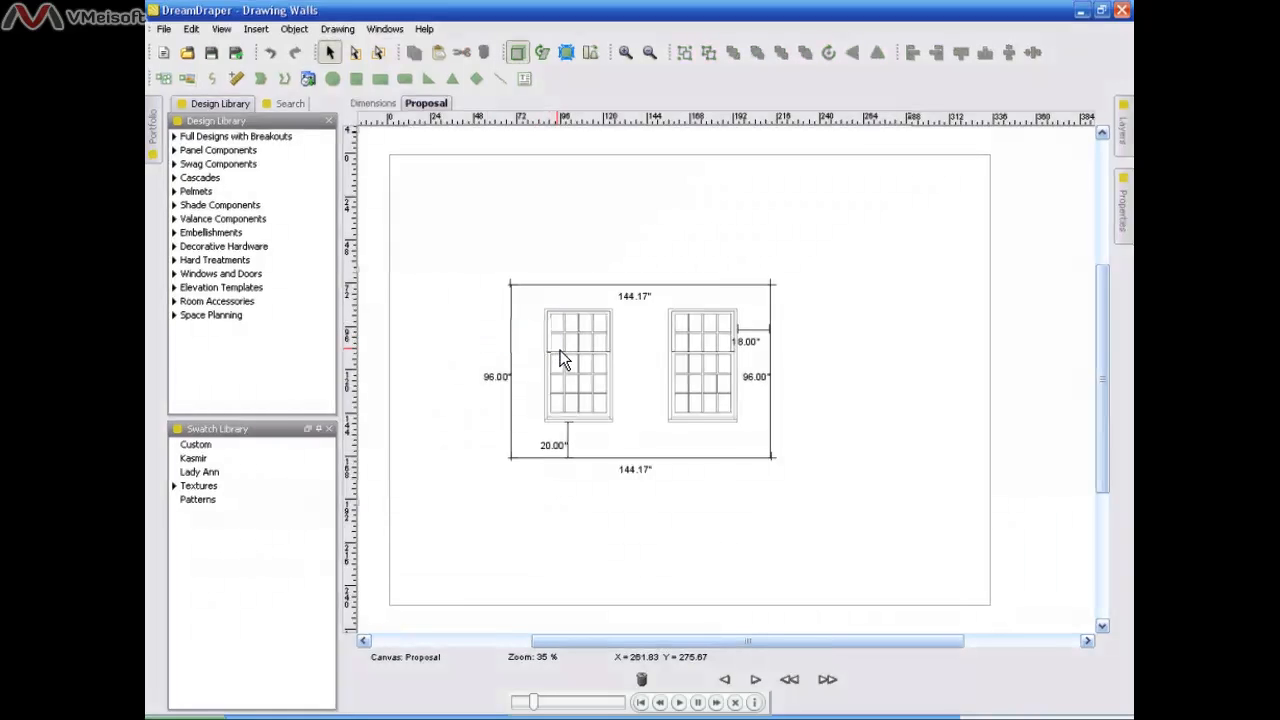
drag(817, 320, 699, 358)
key(Delete)
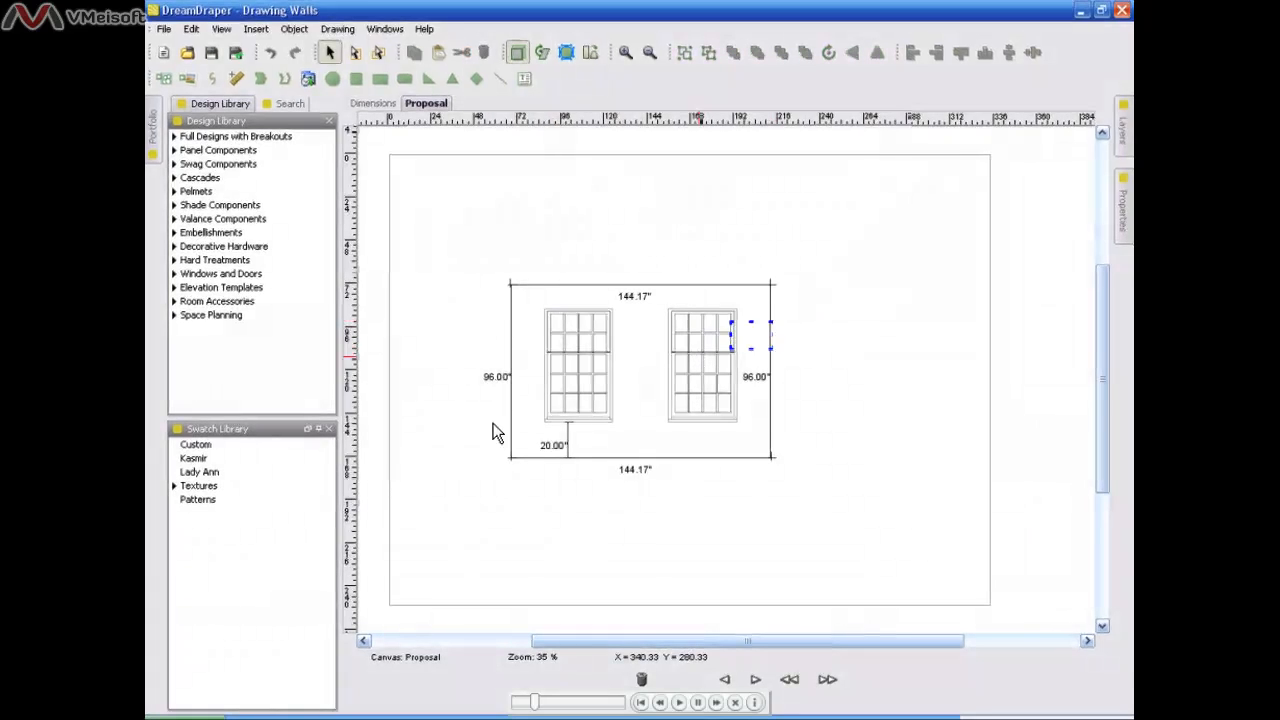
drag(460, 408, 595, 489)
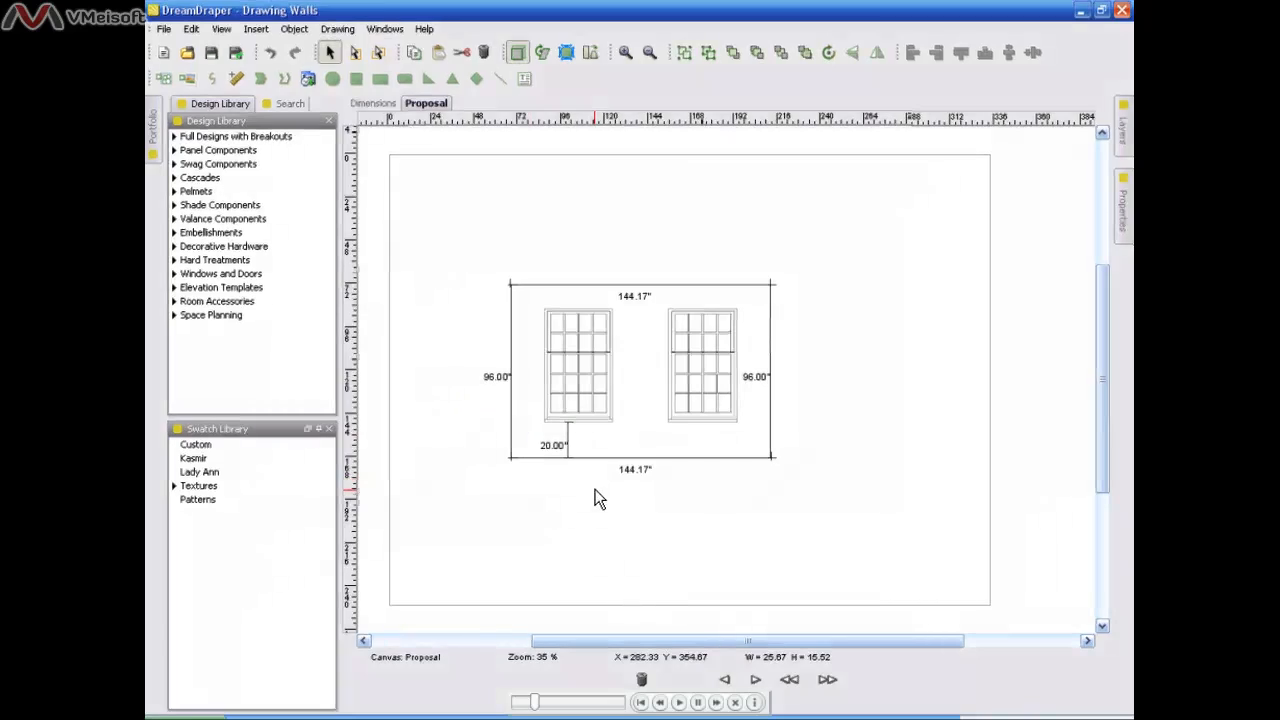
key(Delete)
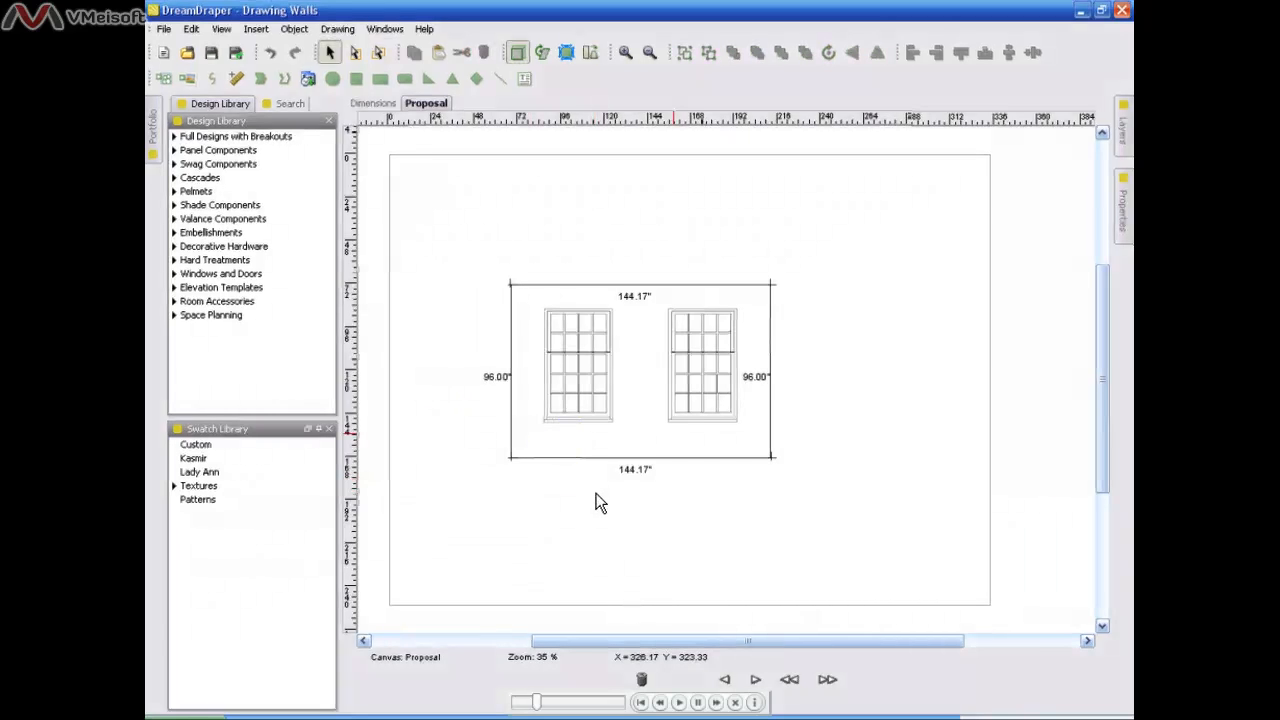
Draw a filled rectangle about 144.17 by 96 inches corner to corner over the wall outline and send it behind the windows
click(627, 53)
click(627, 53)
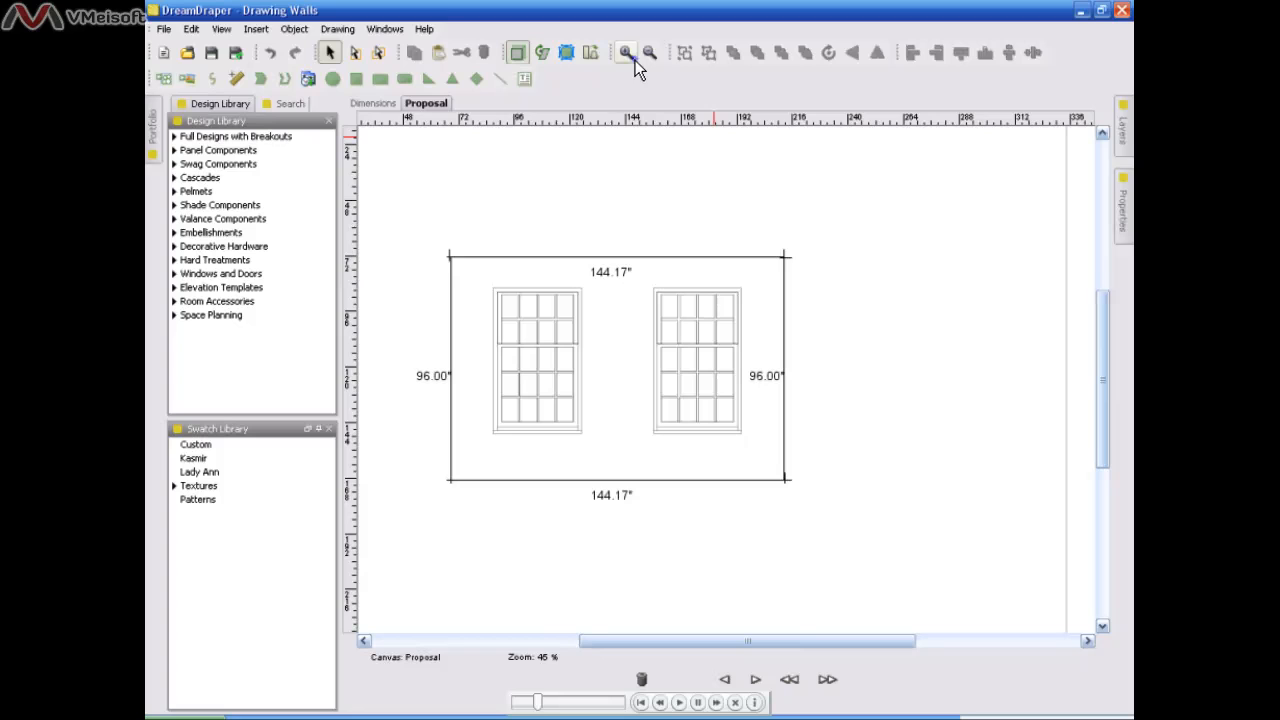
click(634, 59)
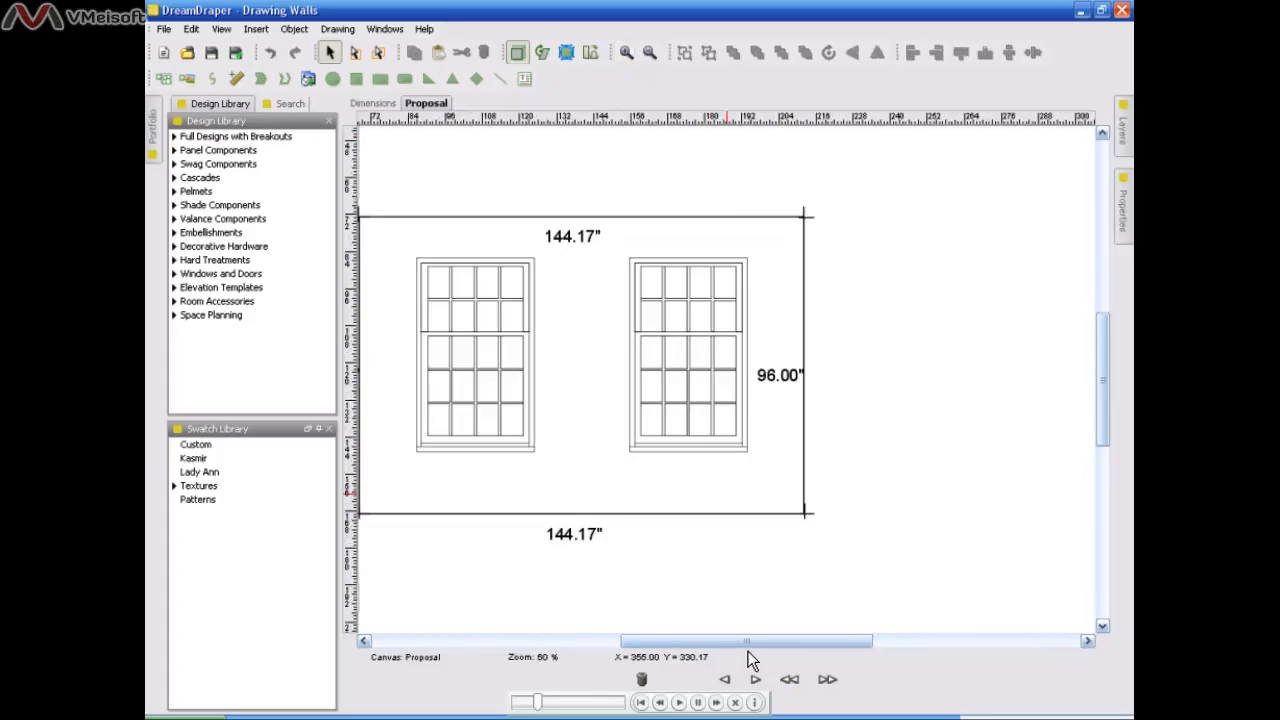
drag(748, 651, 732, 649)
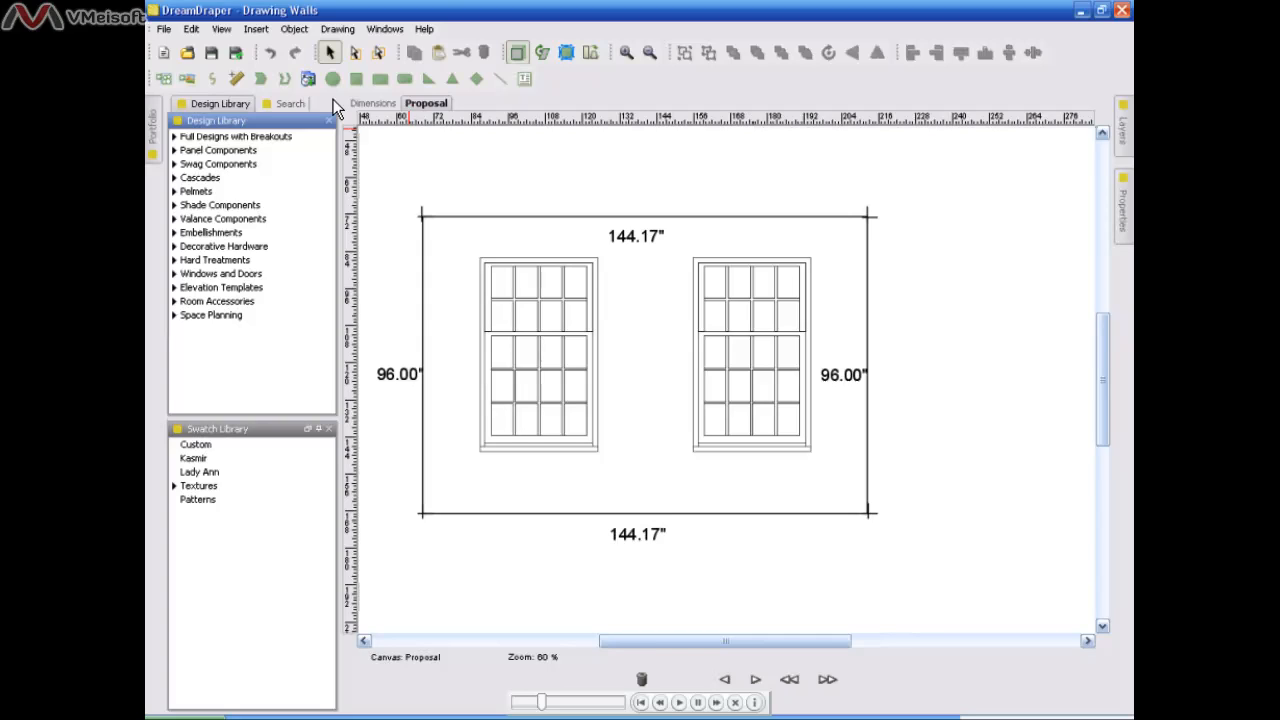
click(381, 80)
drag(423, 218, 870, 515)
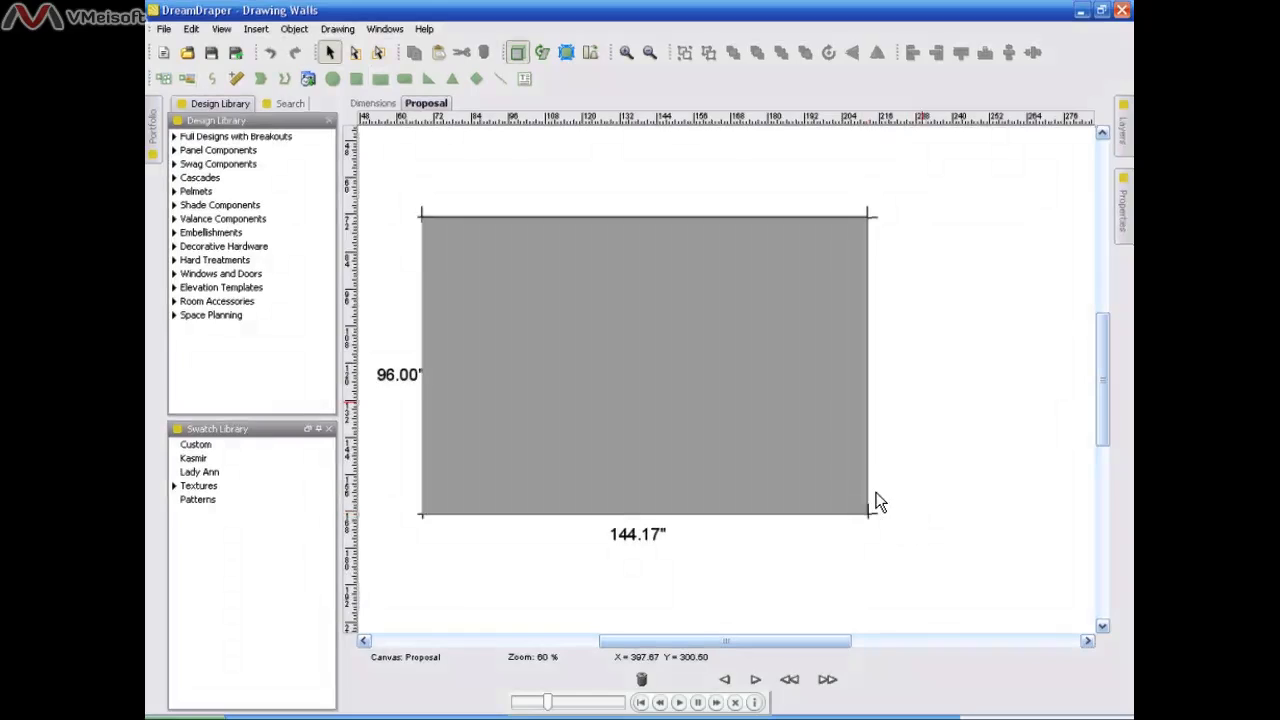
click(848, 262)
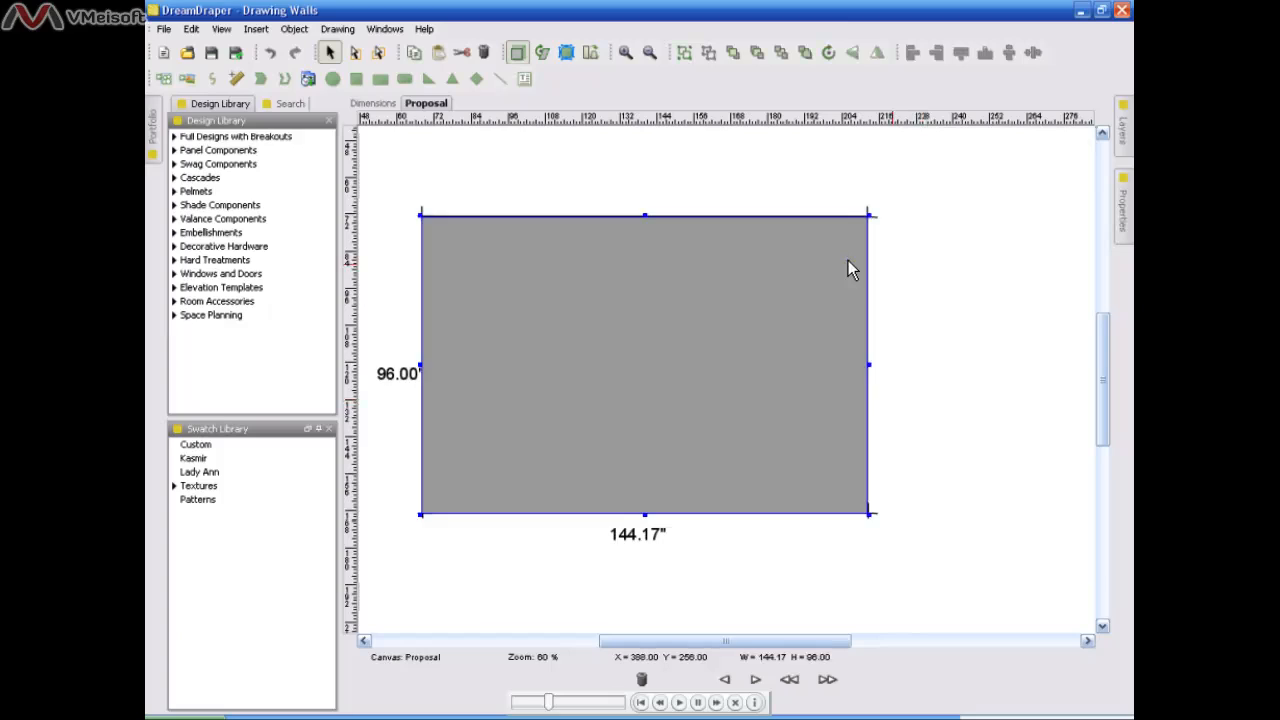
click(785, 60)
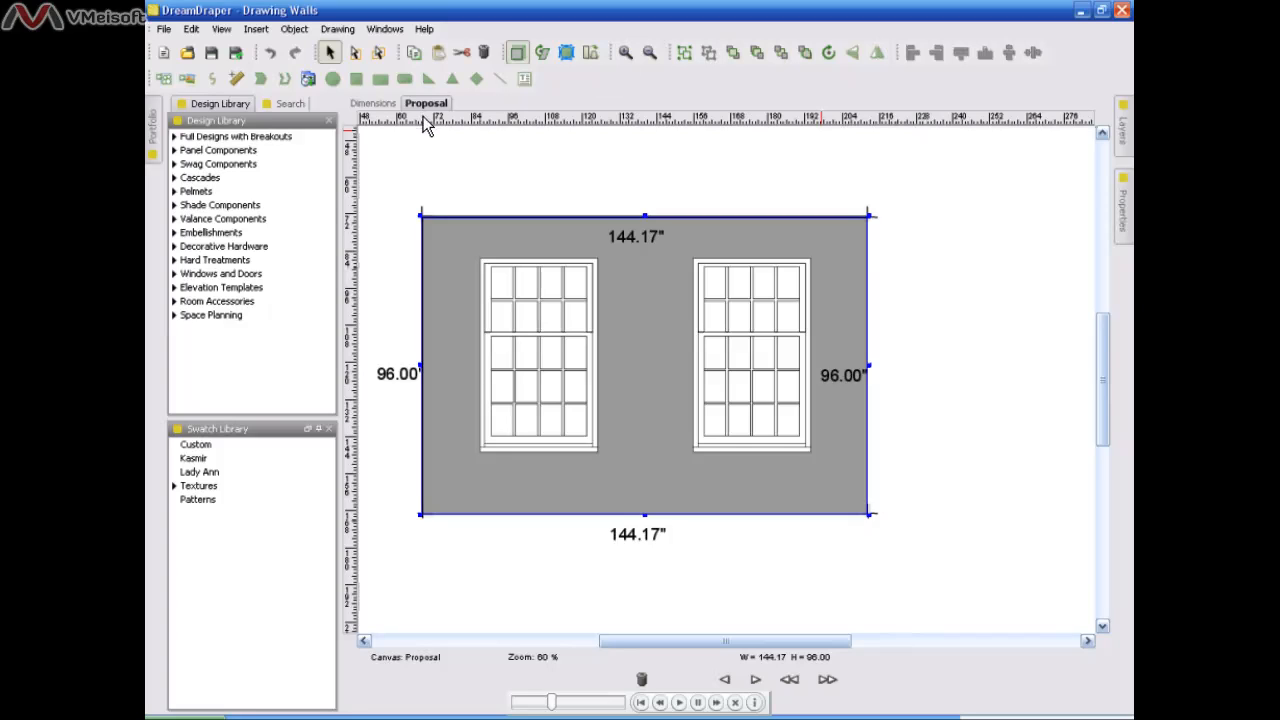
Delete the four outer wall dimension lines around the rectangle
drag(370, 168, 924, 253)
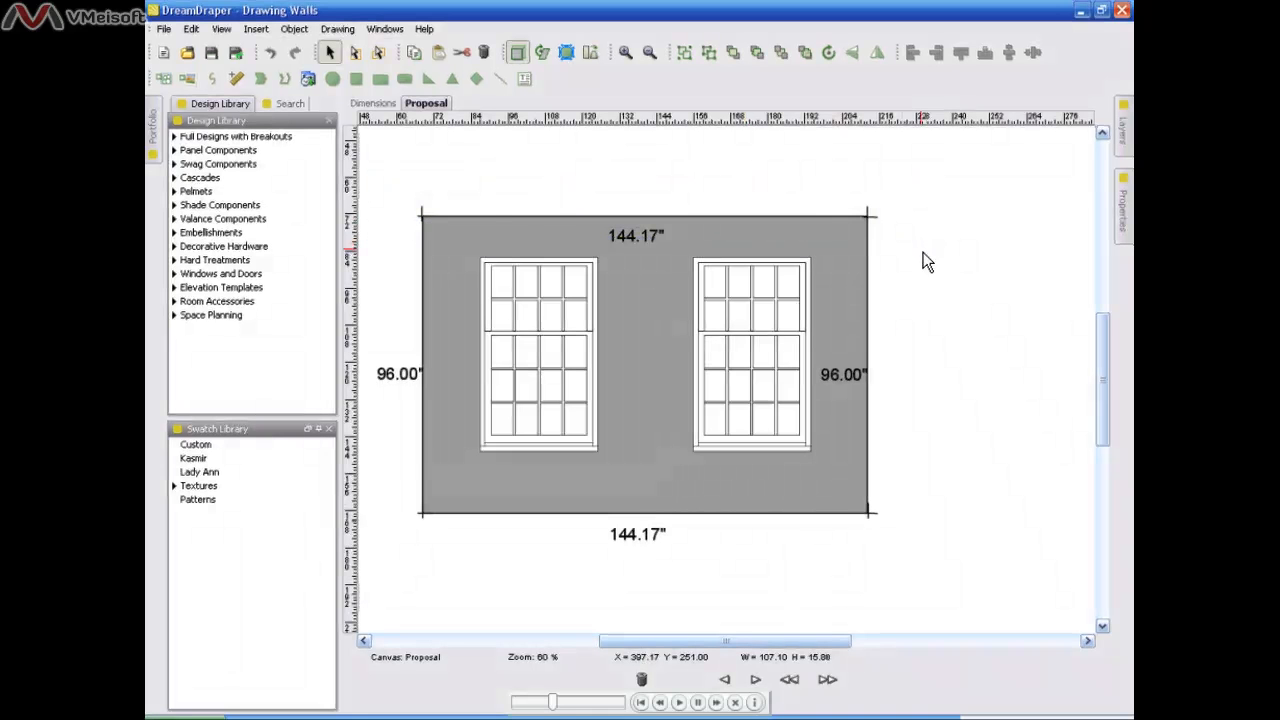
drag(400, 502, 919, 576)
key(Delete)
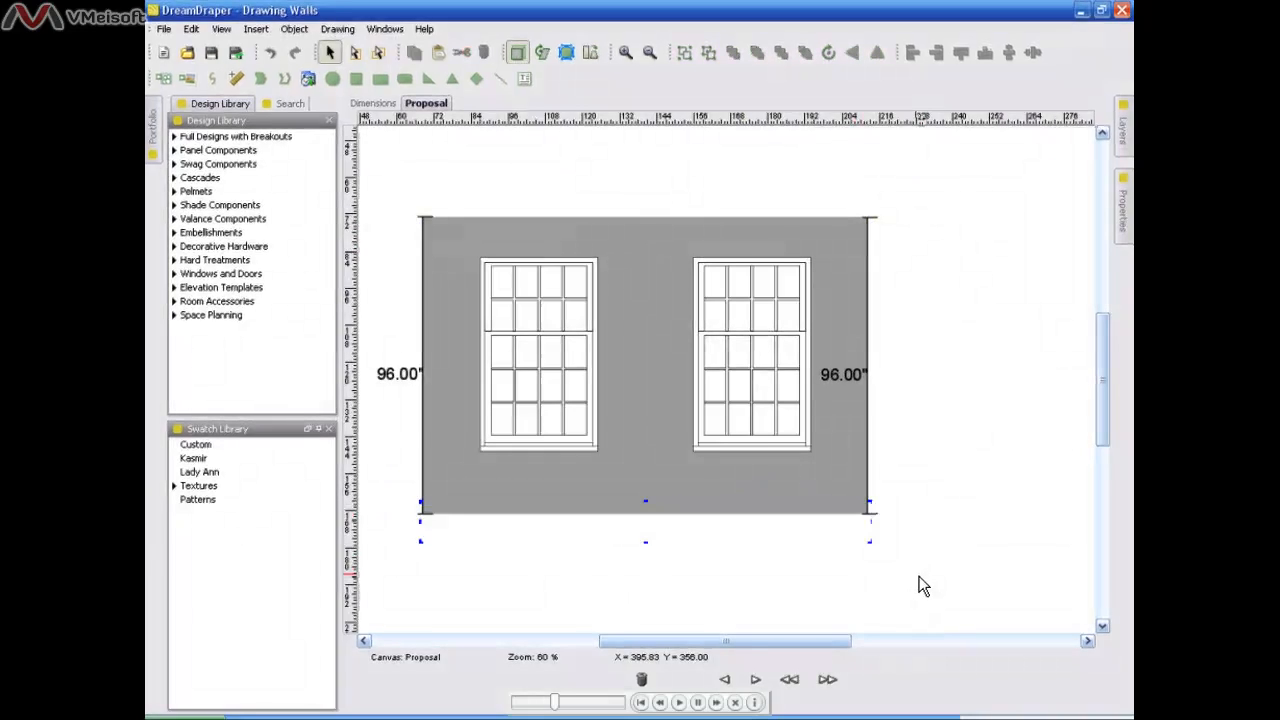
drag(377, 198, 472, 566)
key(Delete)
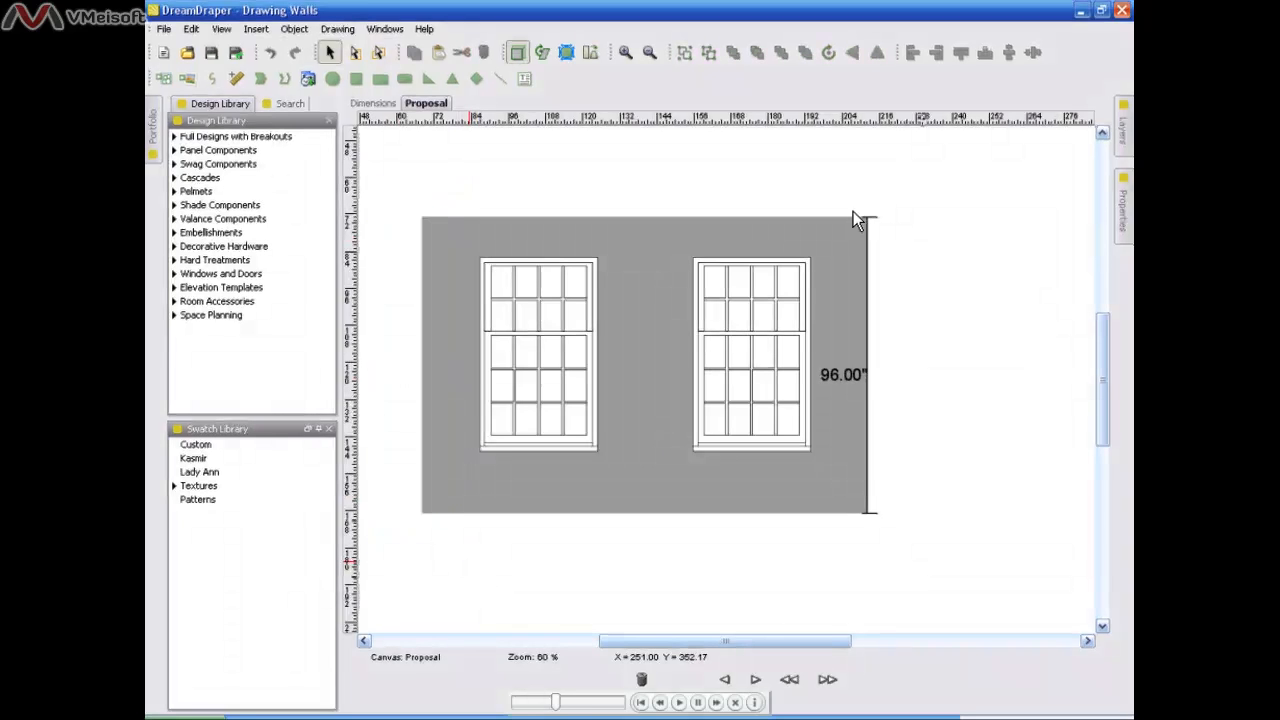
drag(800, 185, 945, 537)
key(Delete)
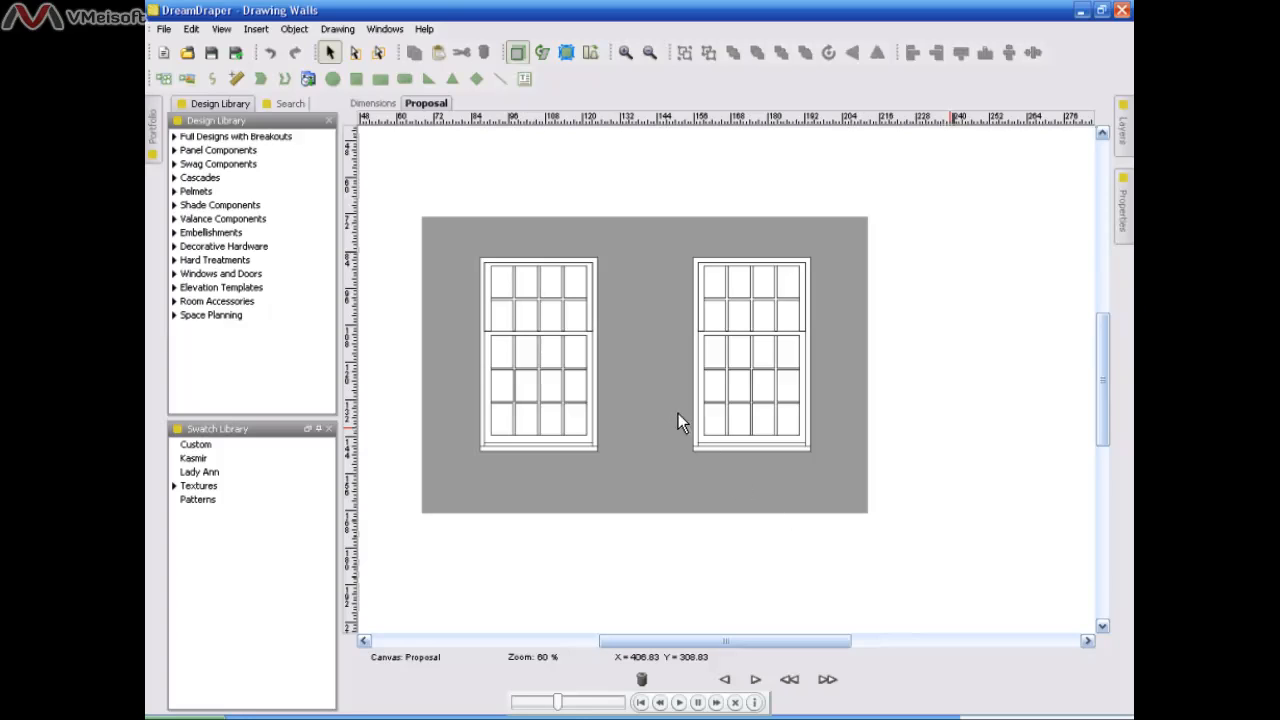
Change the wall rectangle's fill color to a light lavender-blue swatch
click(637, 231)
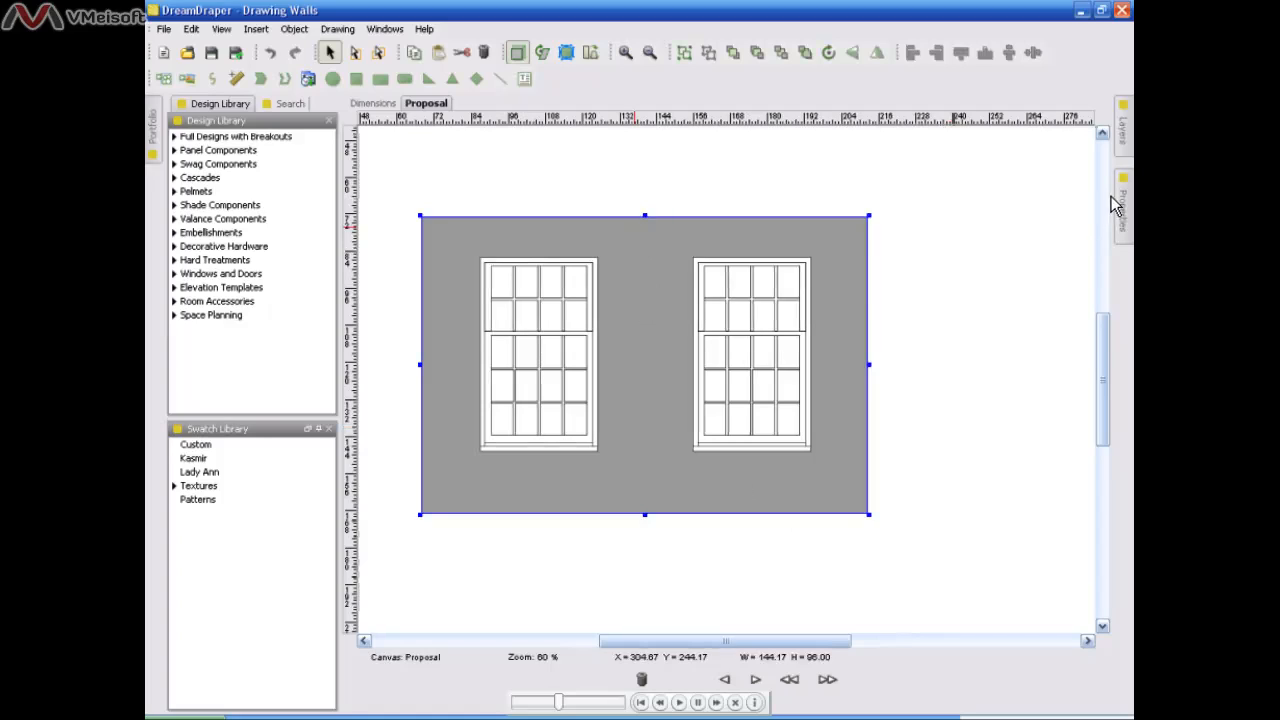
mouse_move(1123, 200)
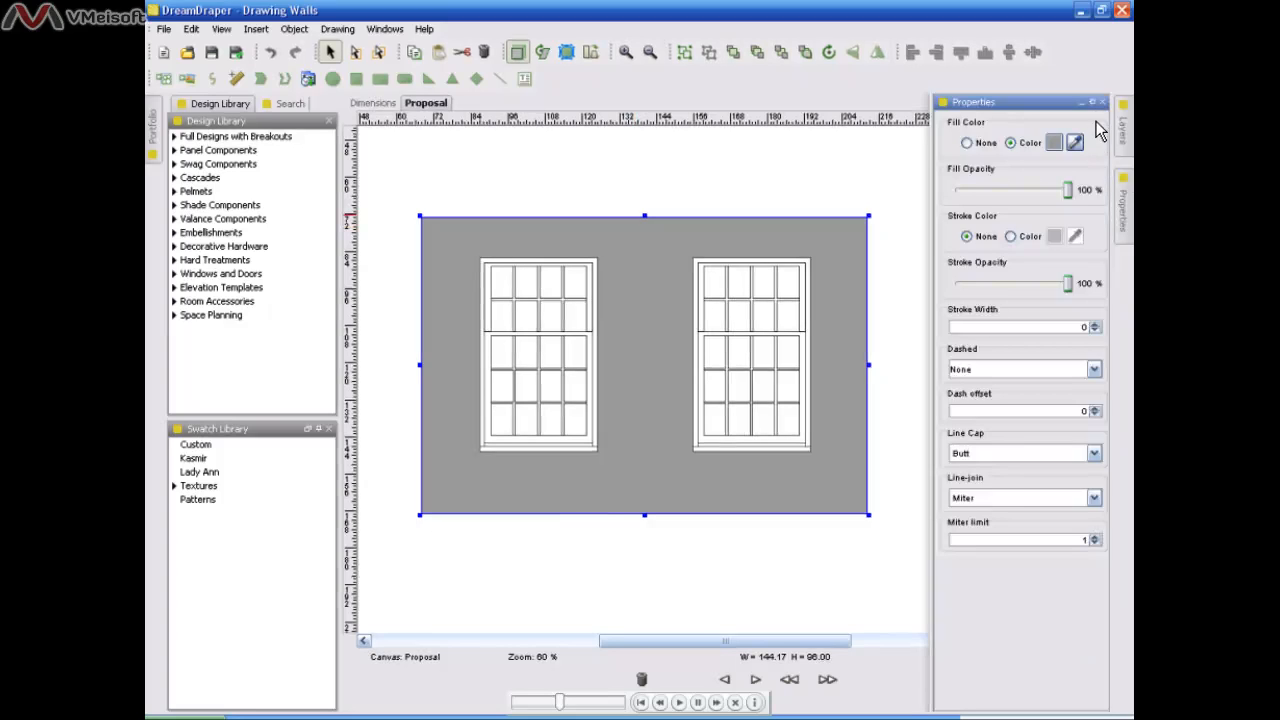
click(1096, 103)
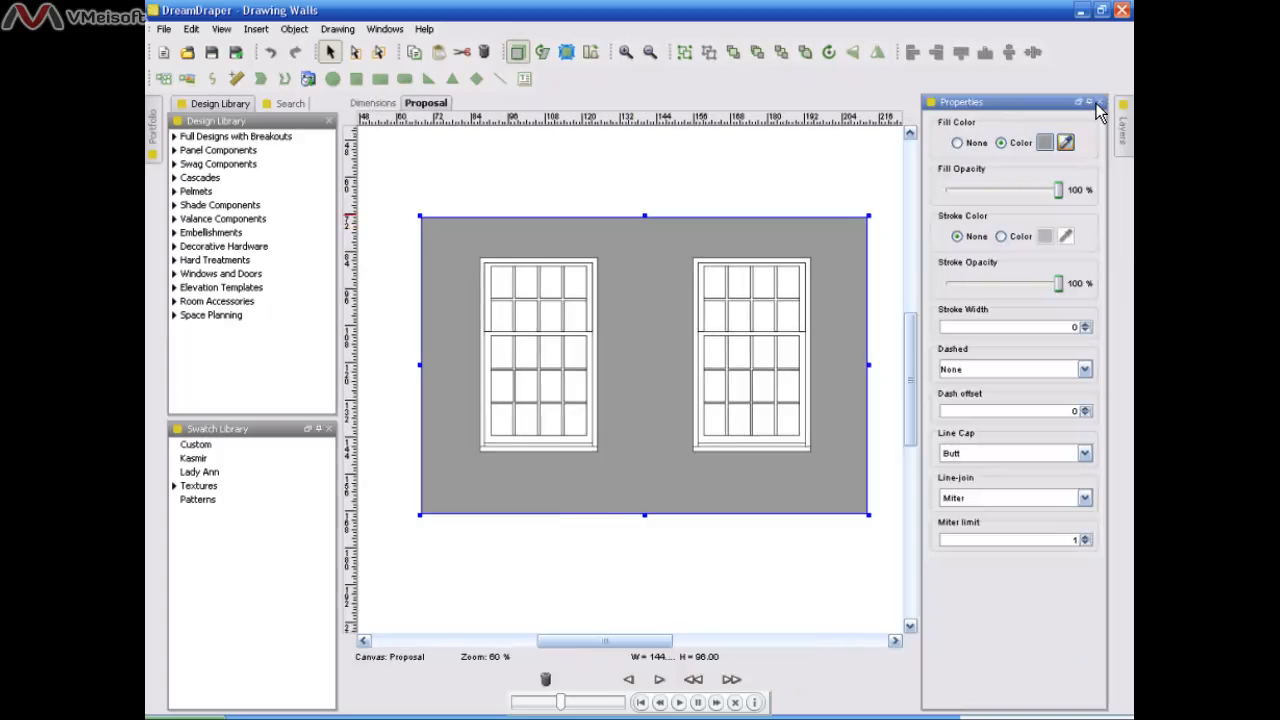
click(1044, 143)
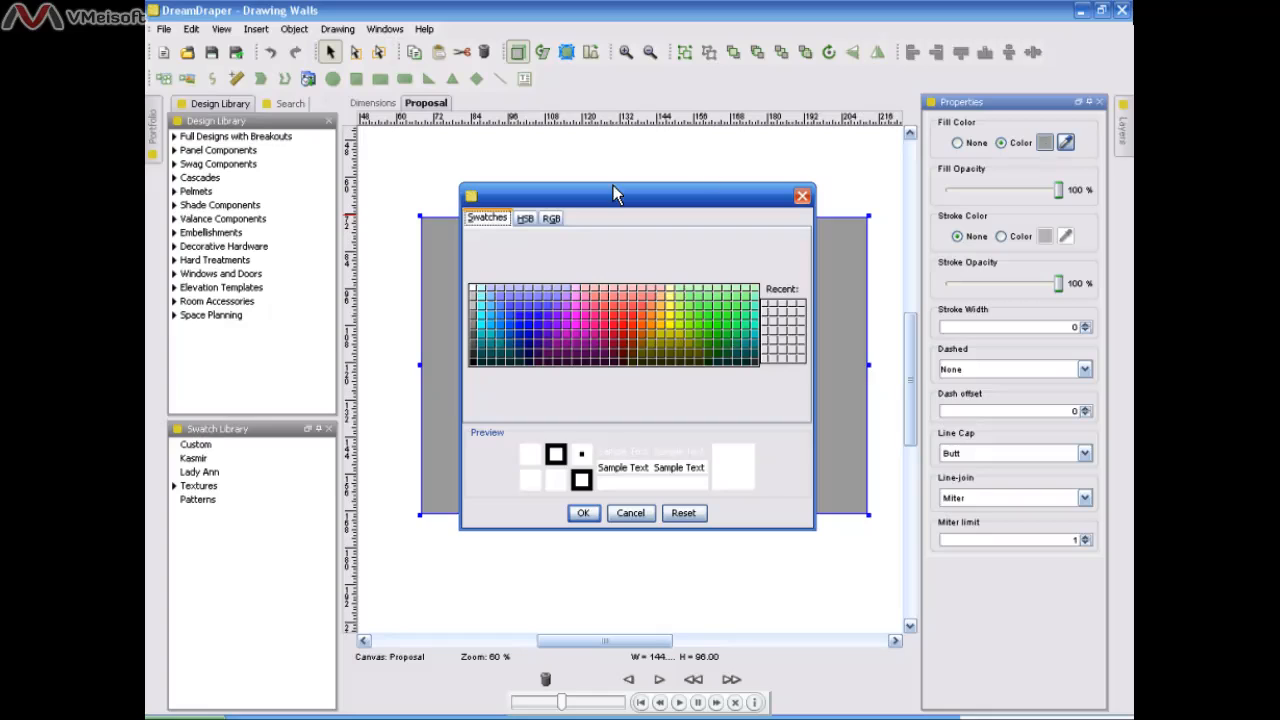
click(491, 287)
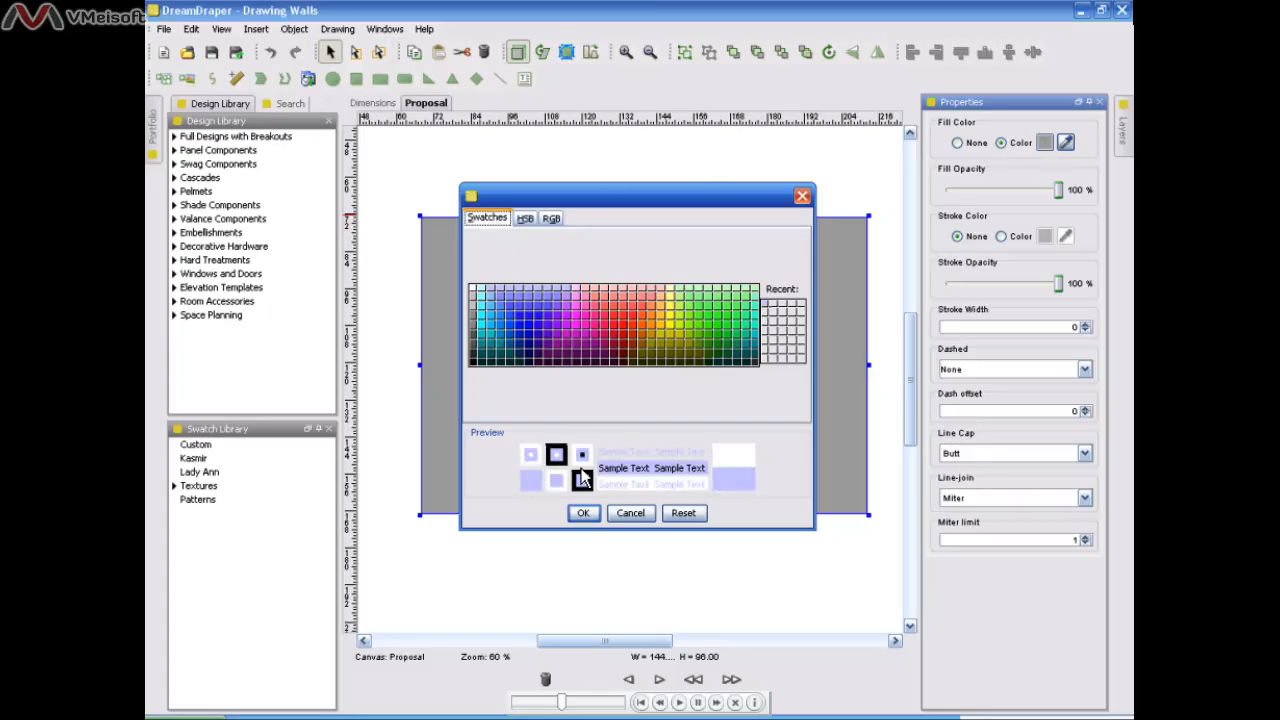
click(583, 512)
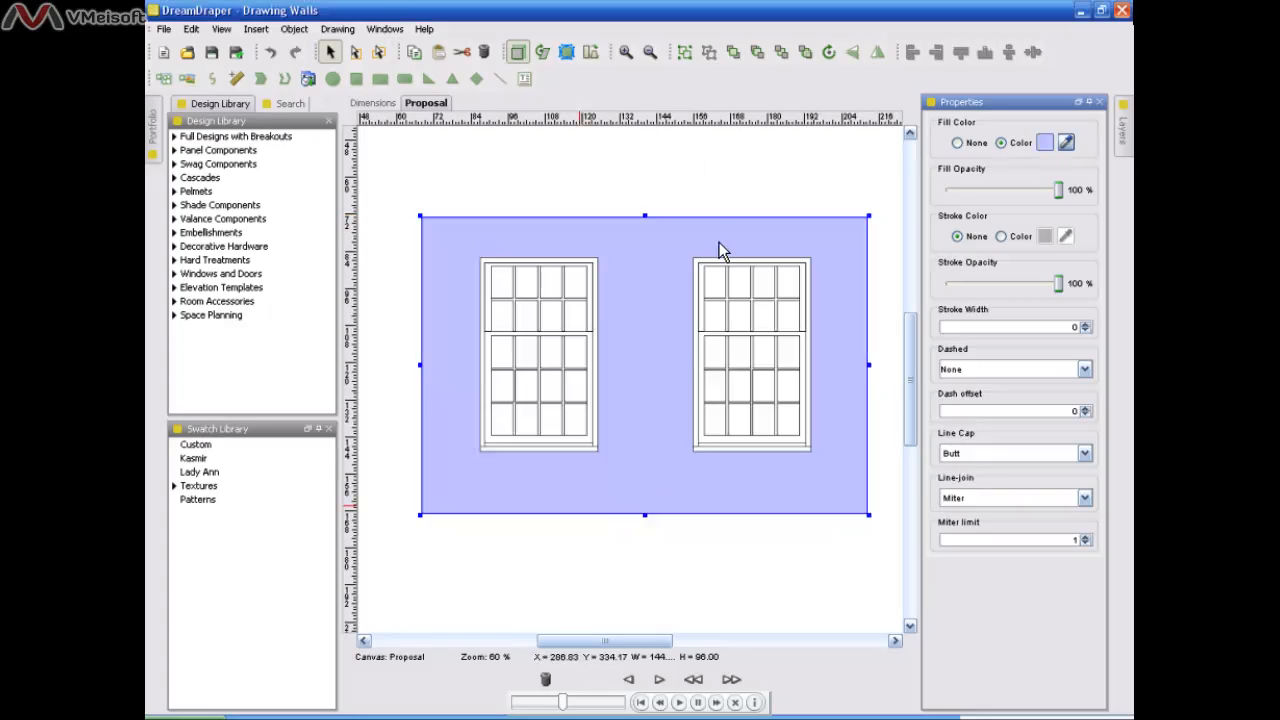
click(725, 190)
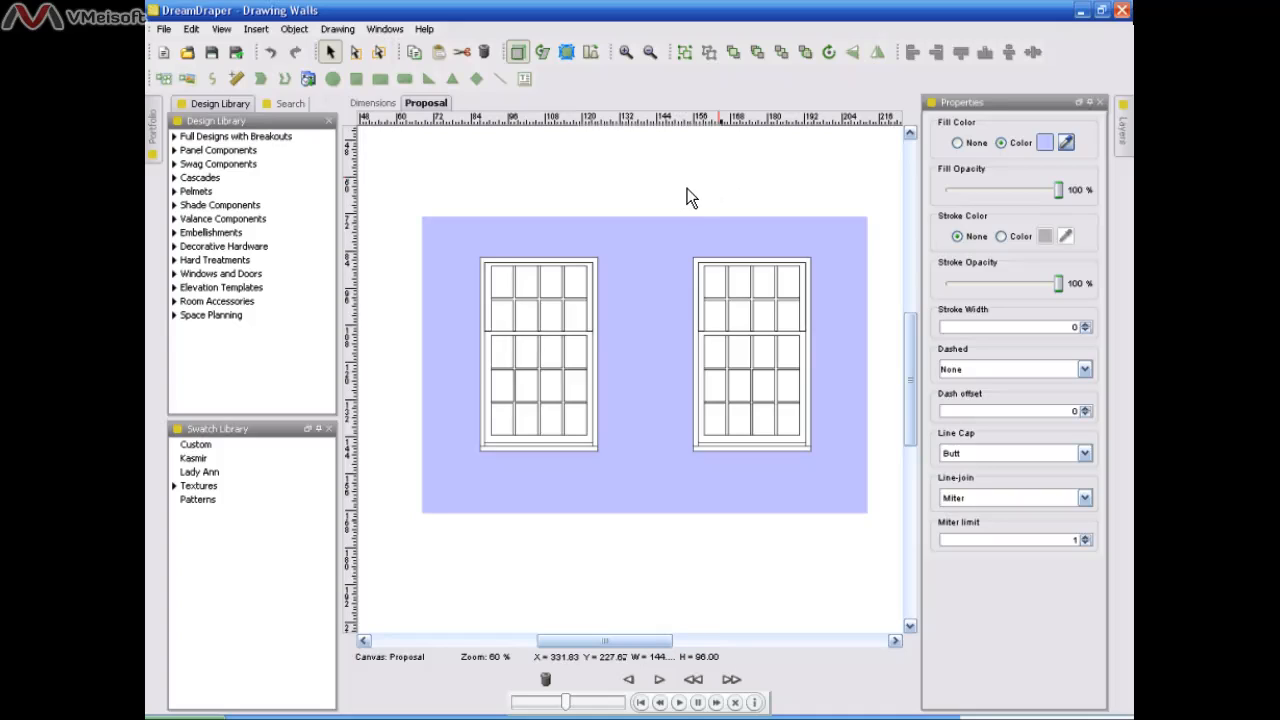
Give the wall rectangle a stroke color and set it to black
click(671, 232)
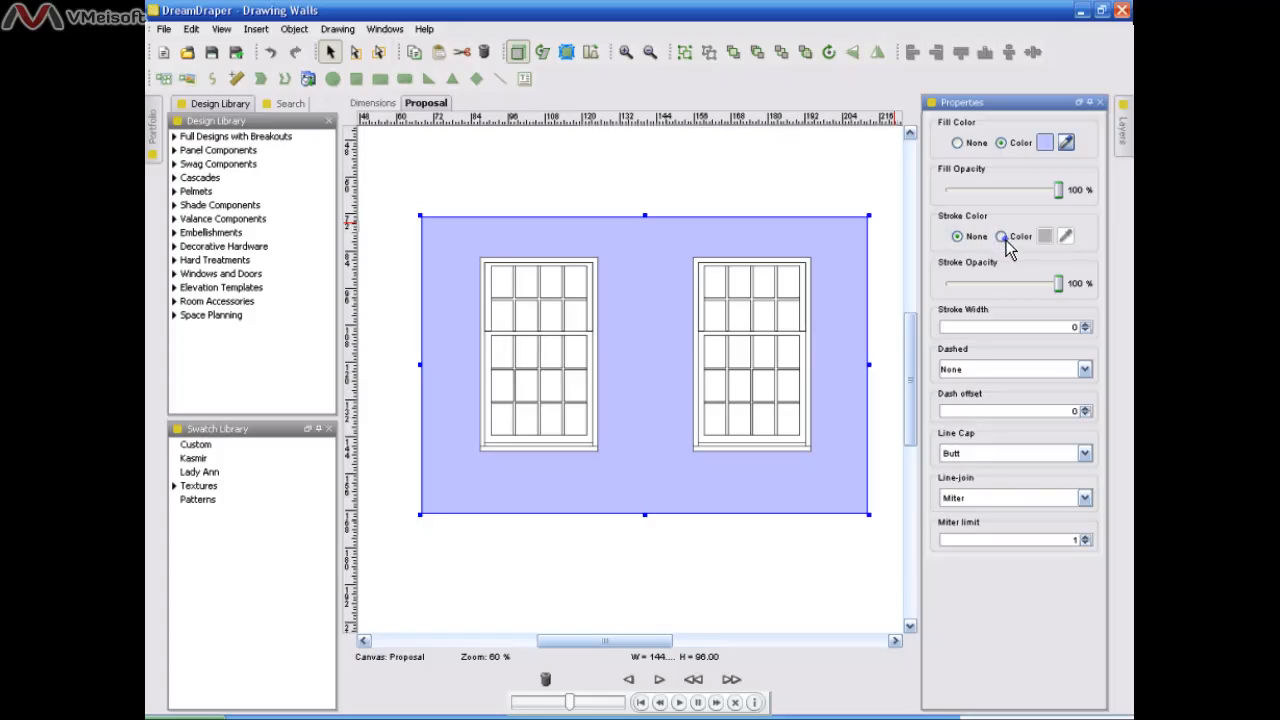
click(1003, 237)
click(870, 199)
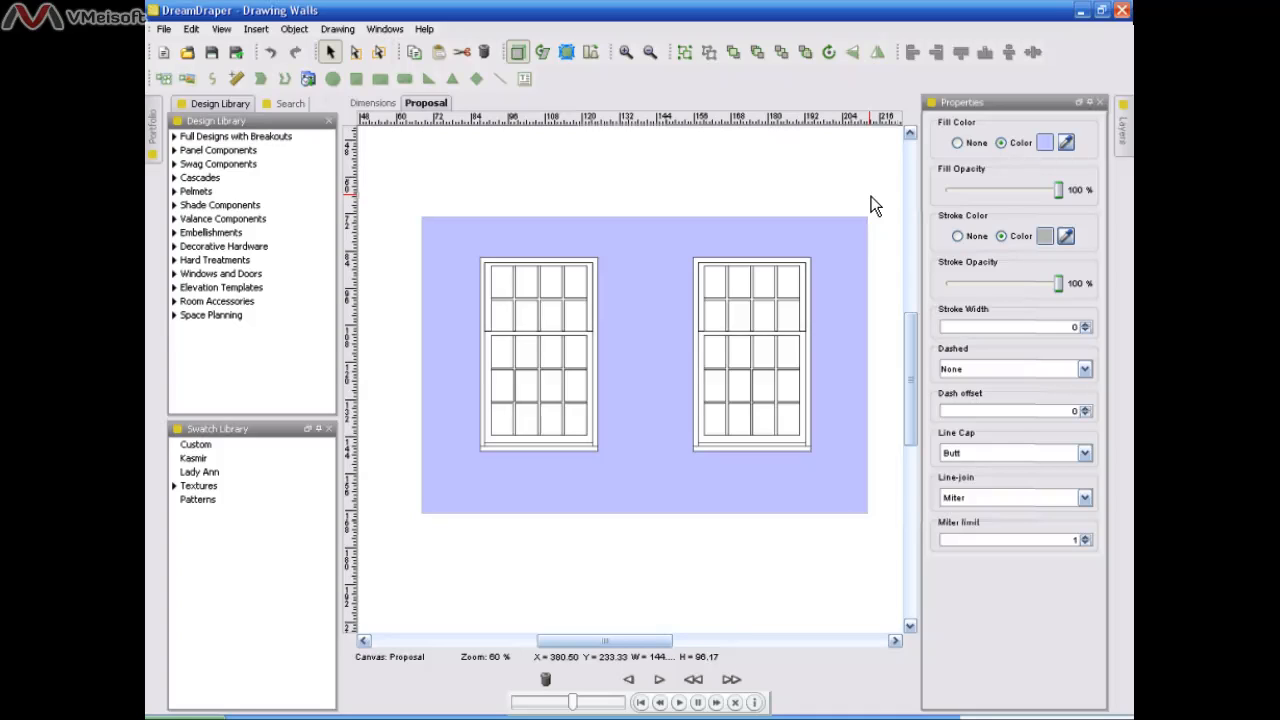
click(847, 235)
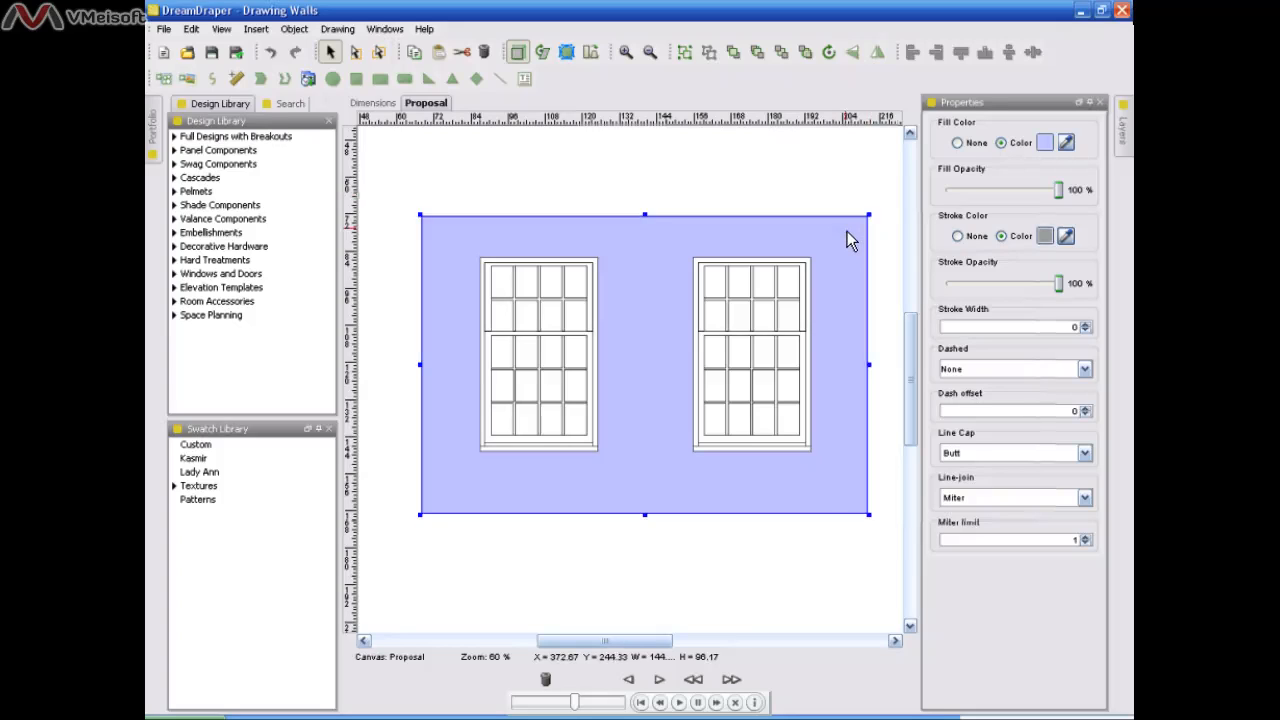
click(1045, 238)
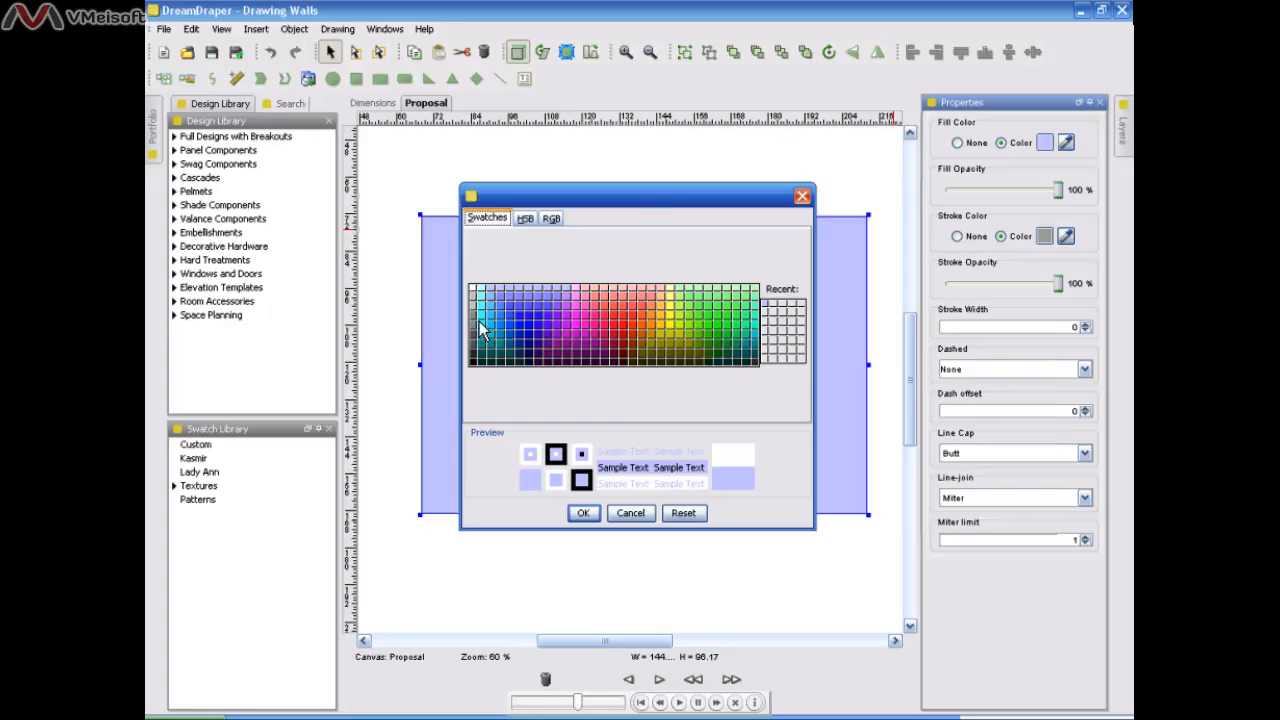
click(474, 363)
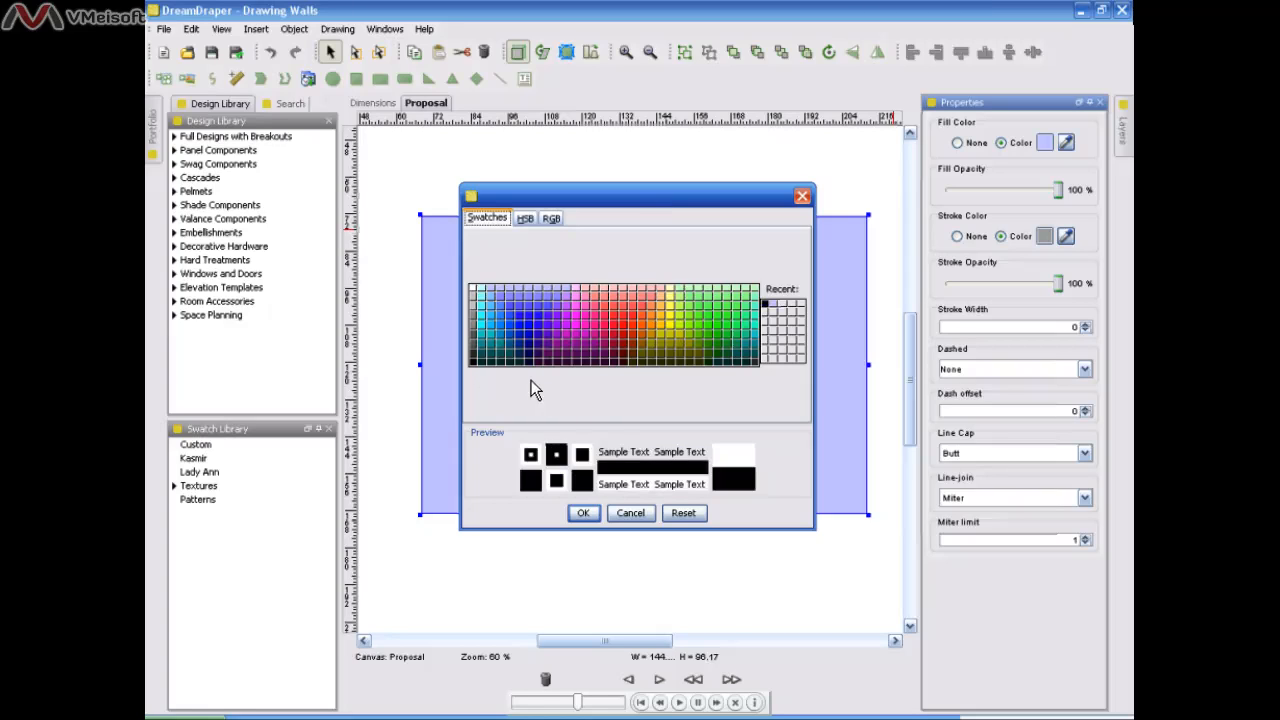
click(585, 513)
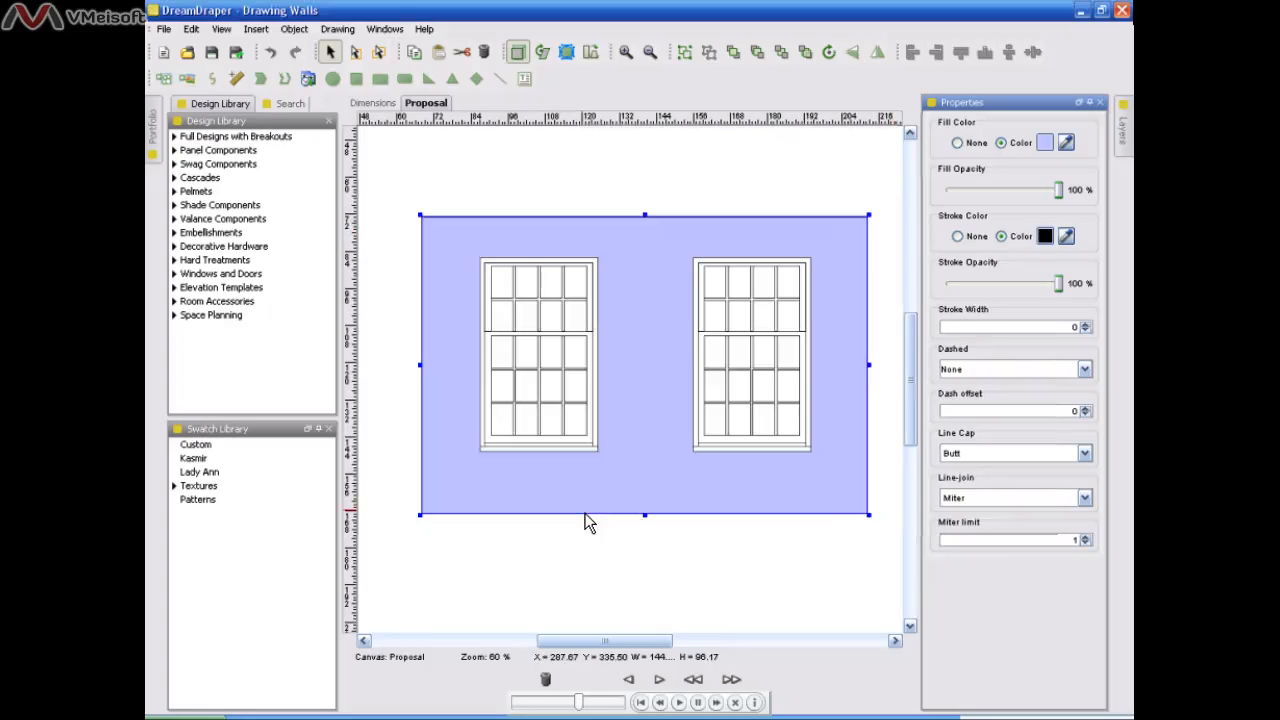
click(758, 182)
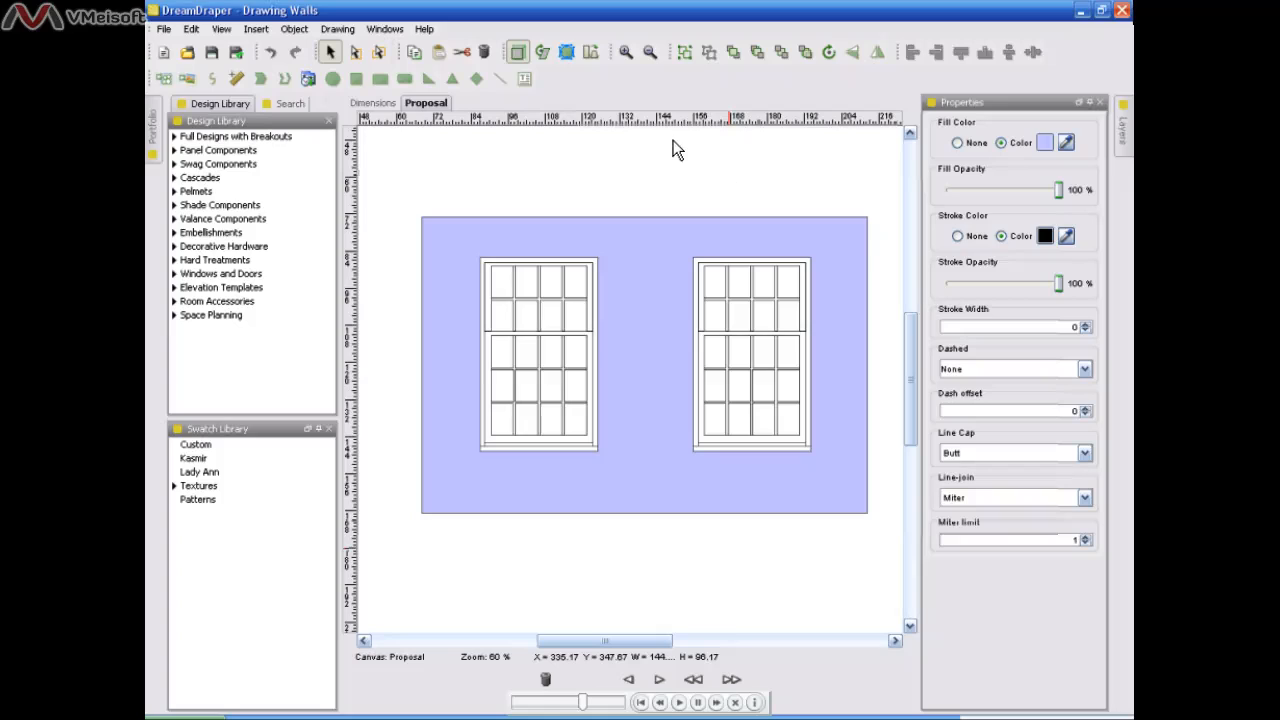
click(652, 58)
click(652, 58)
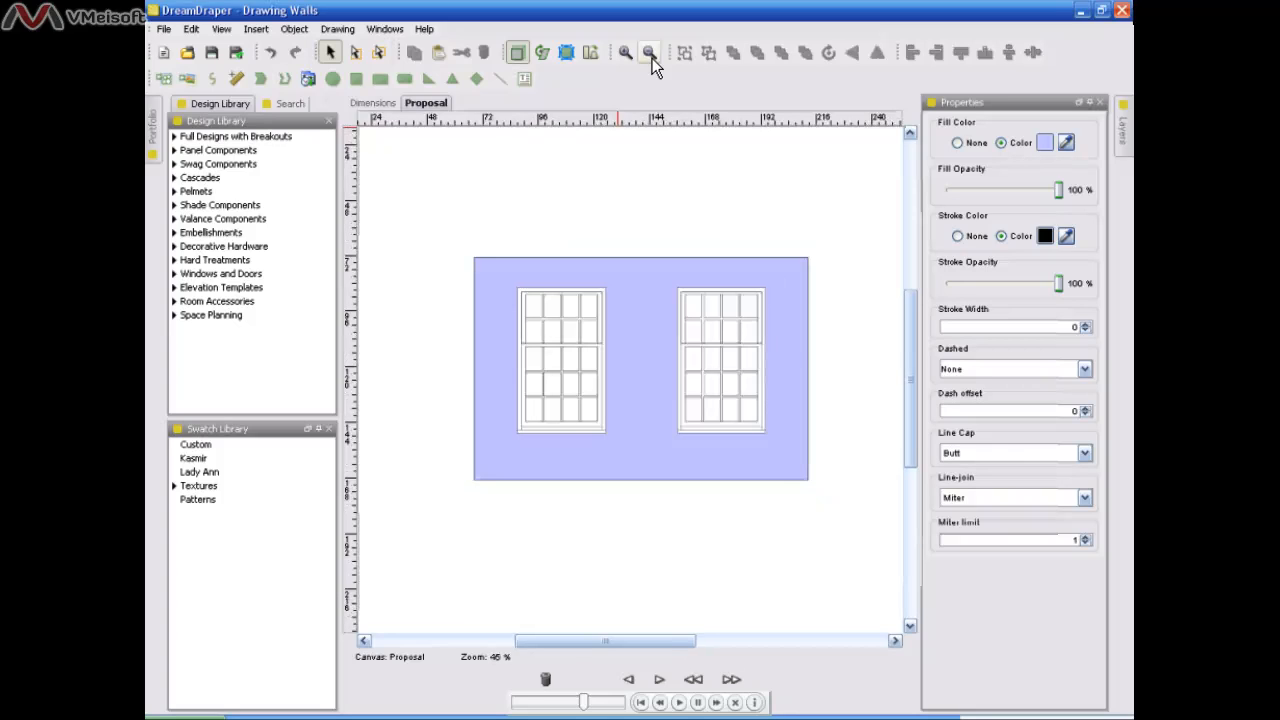
click(652, 58)
click(652, 58)
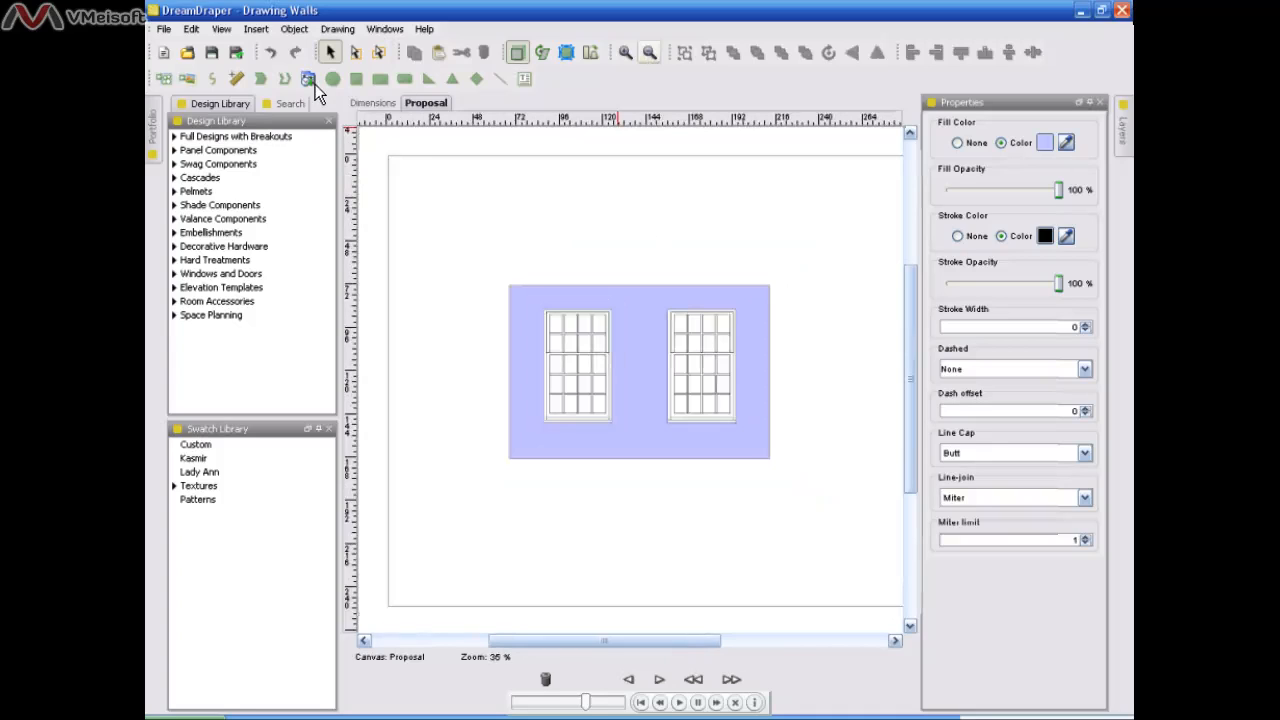
Add the Moldings-Baseboard template ETMD001 from the elevation templates and place its long straight molding along the wall's bottom edge
double_click(193, 288)
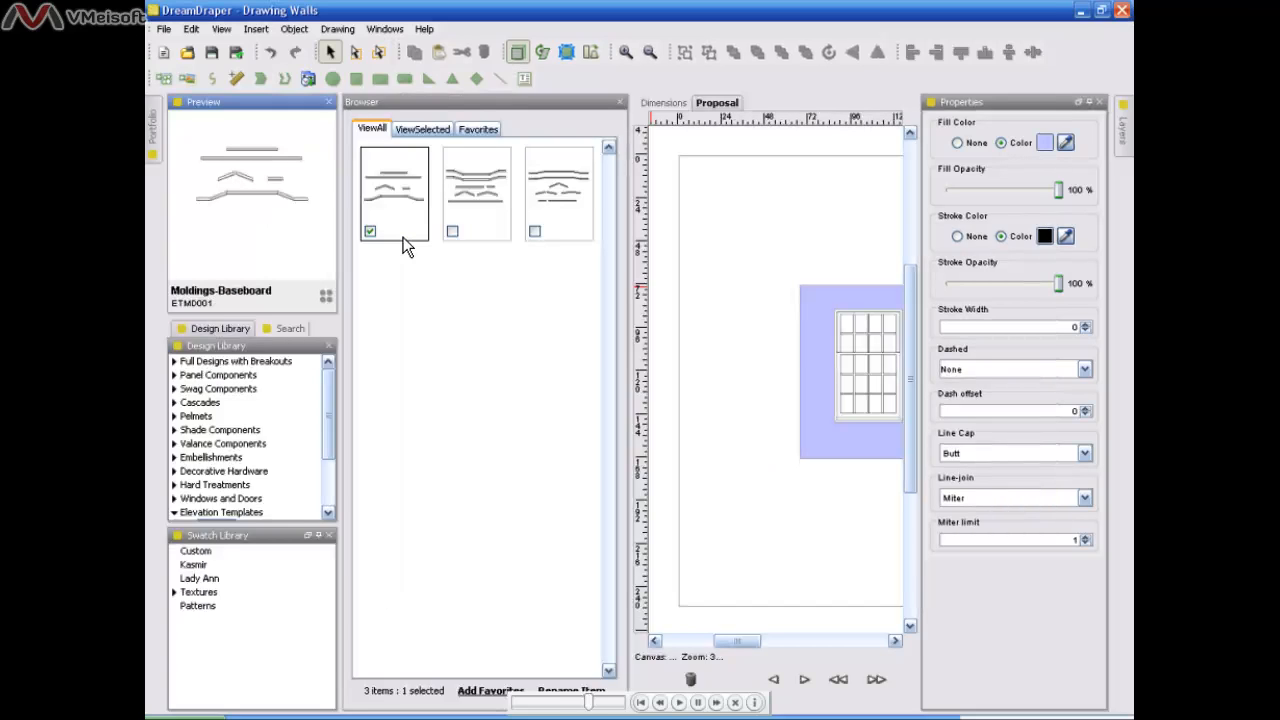
drag(403, 237, 725, 216)
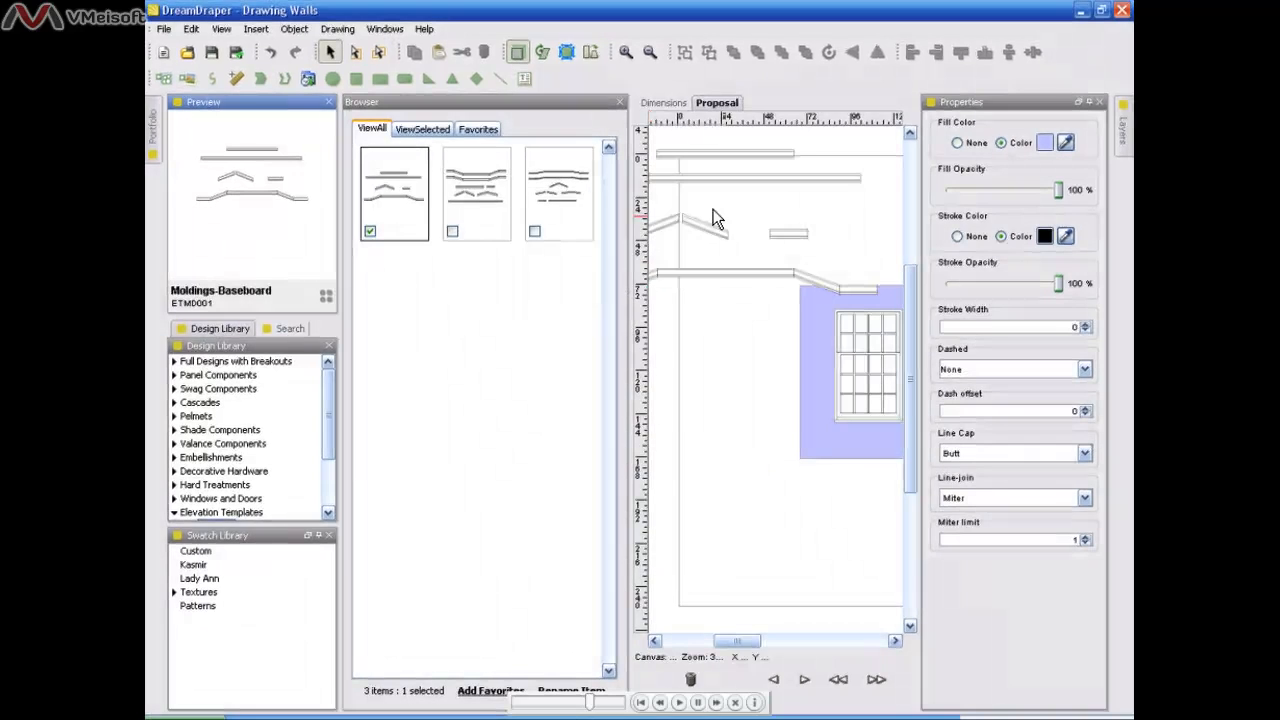
click(620, 102)
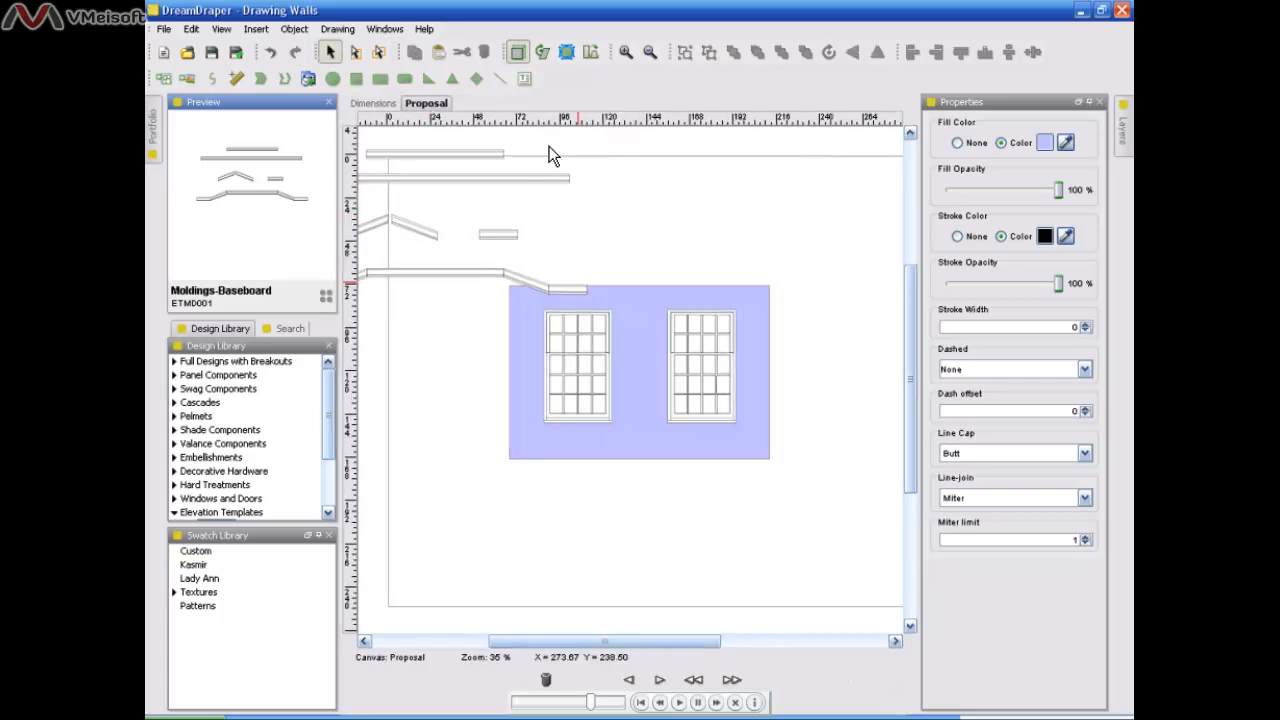
drag(544, 184, 735, 453)
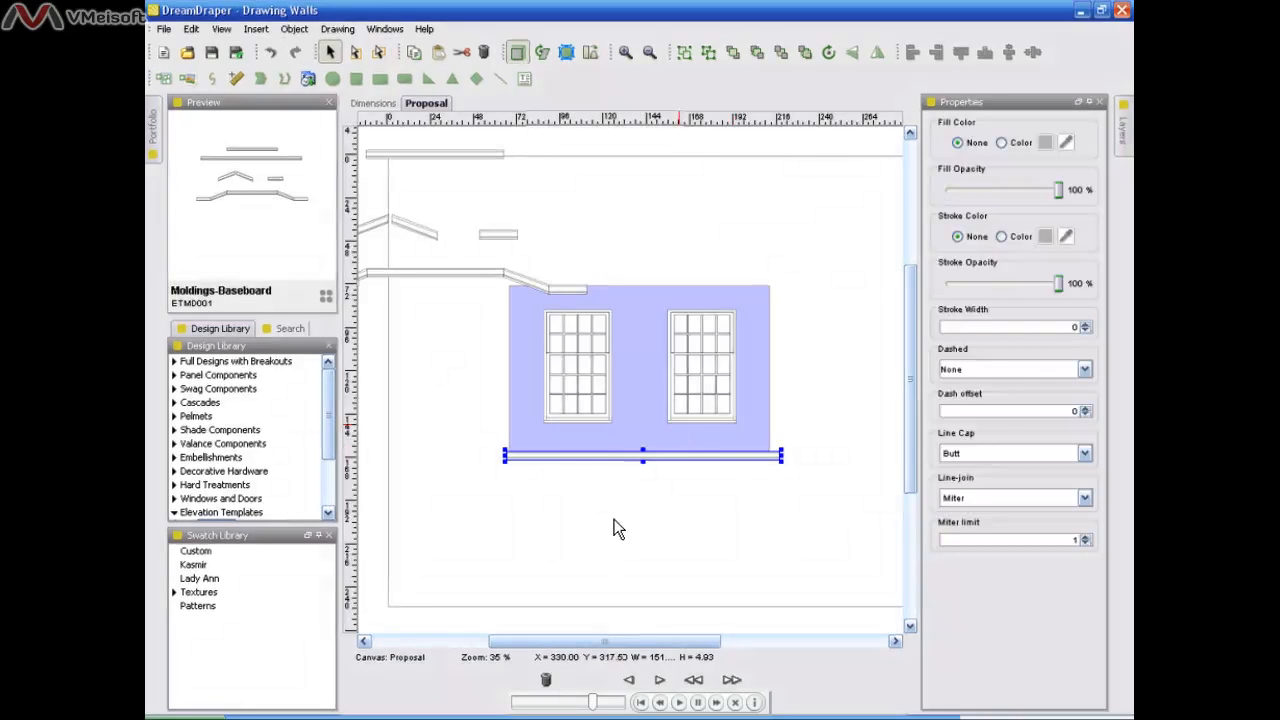
Delete the unused molding pieces above the wall, including the long angled one, keeping only the placed baseboard
drag(607, 645, 574, 645)
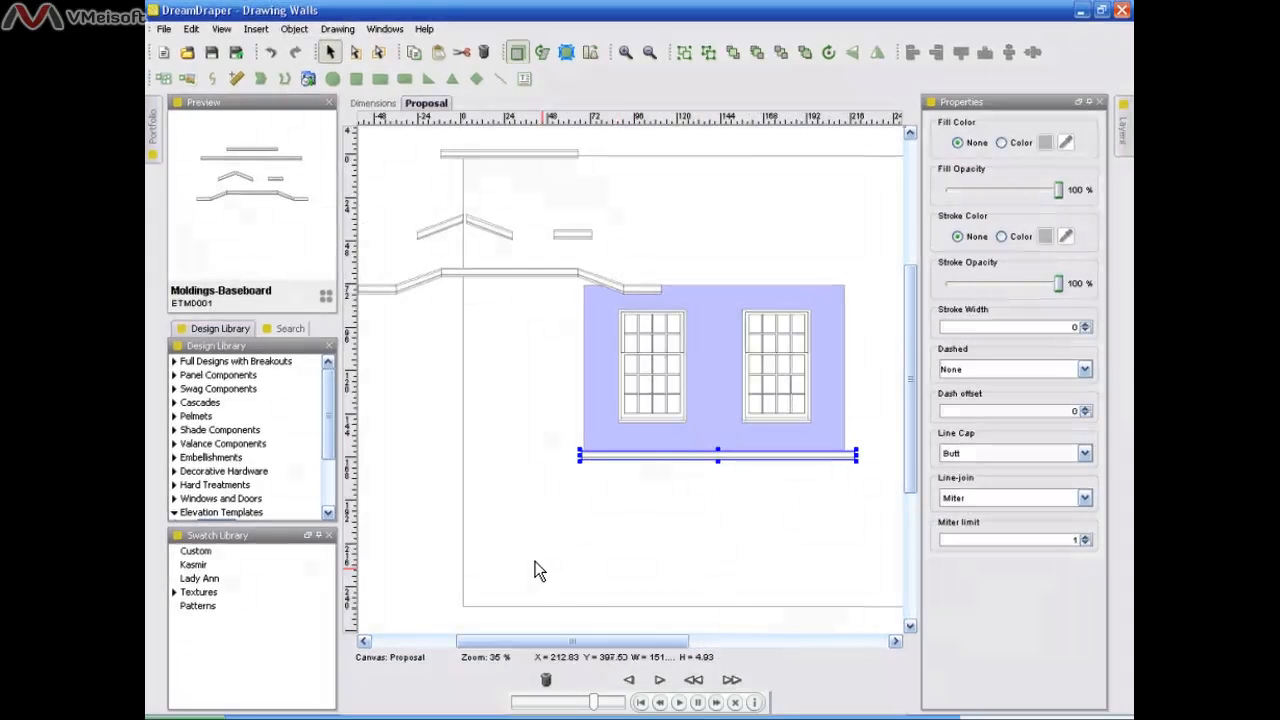
click(478, 272)
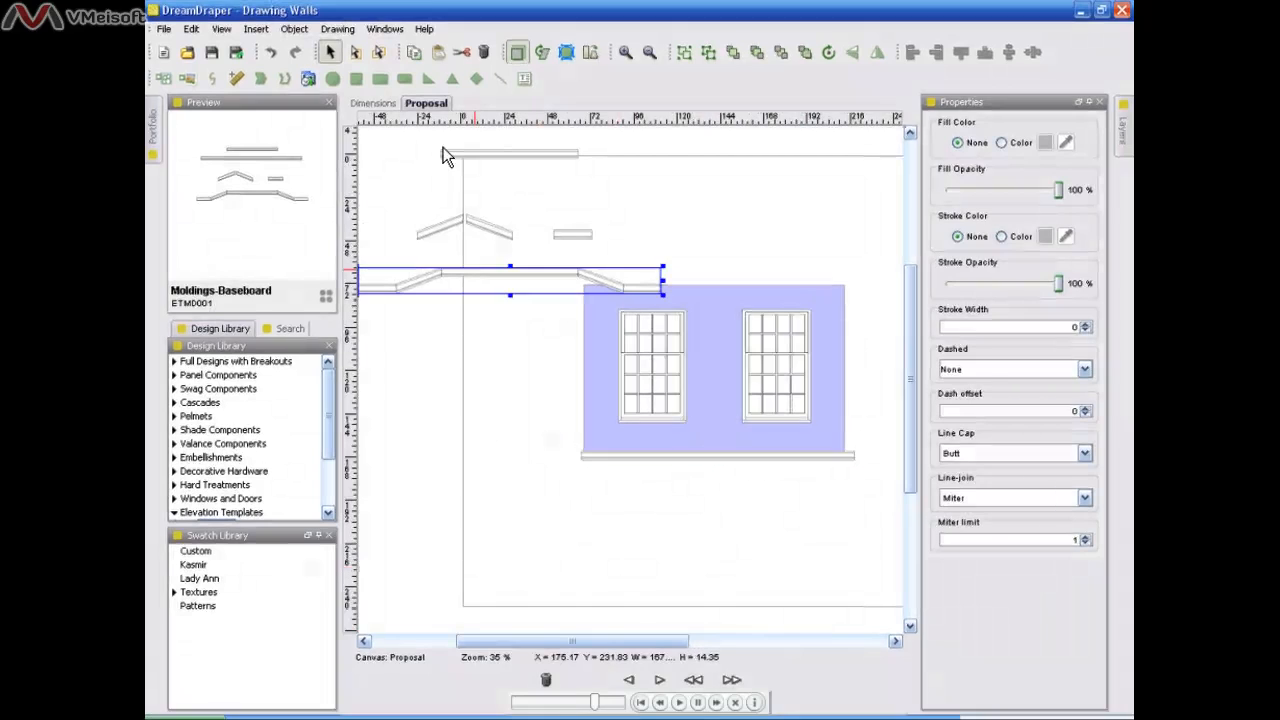
drag(395, 144, 601, 247)
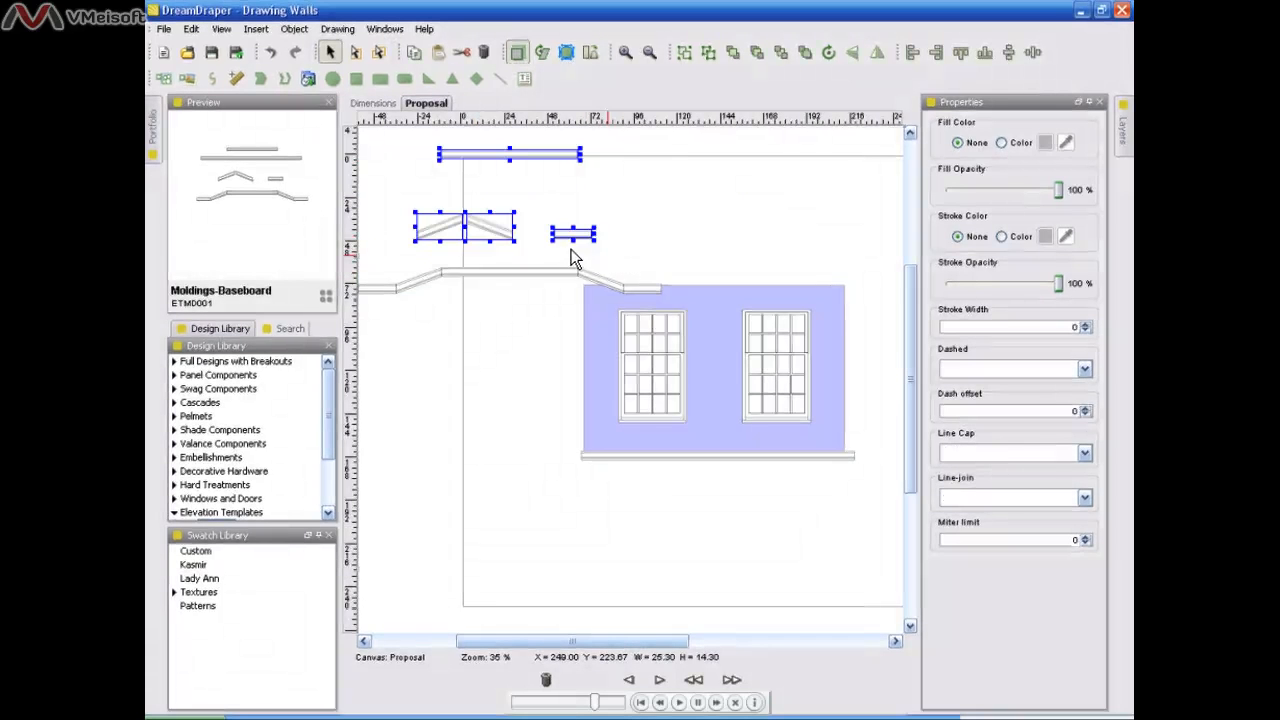
shift+click(545, 272)
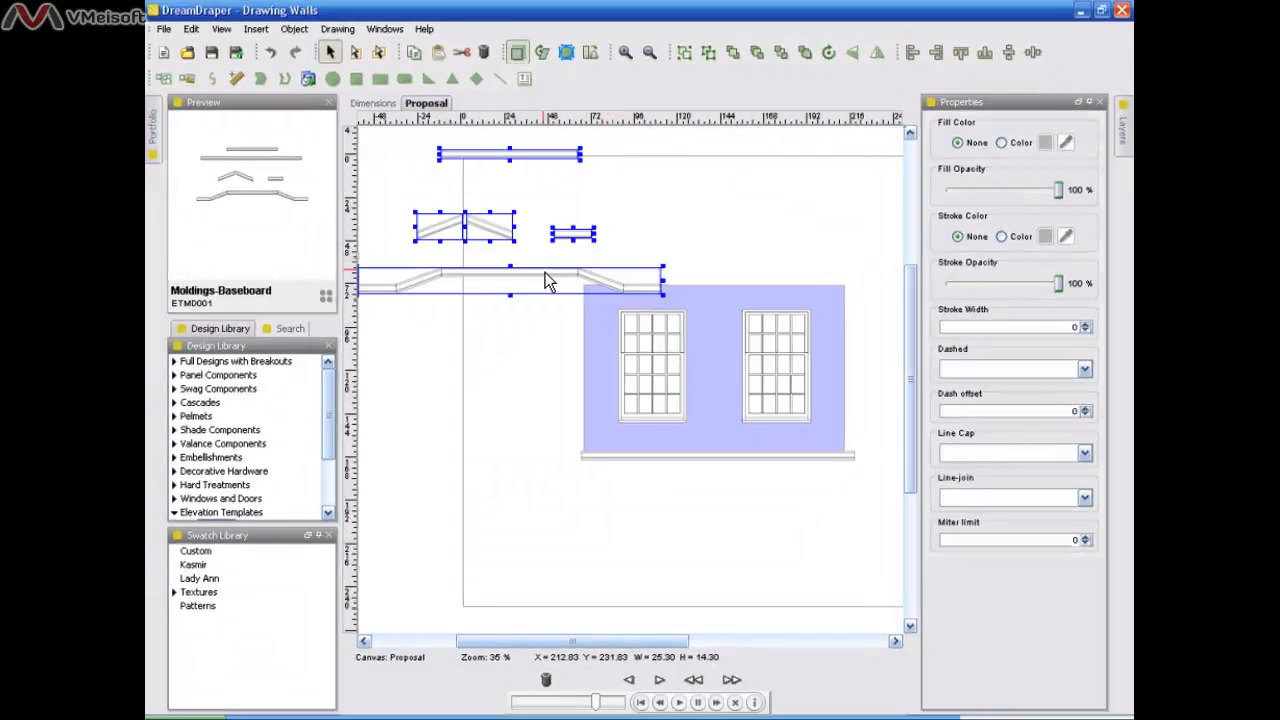
key(Delete)
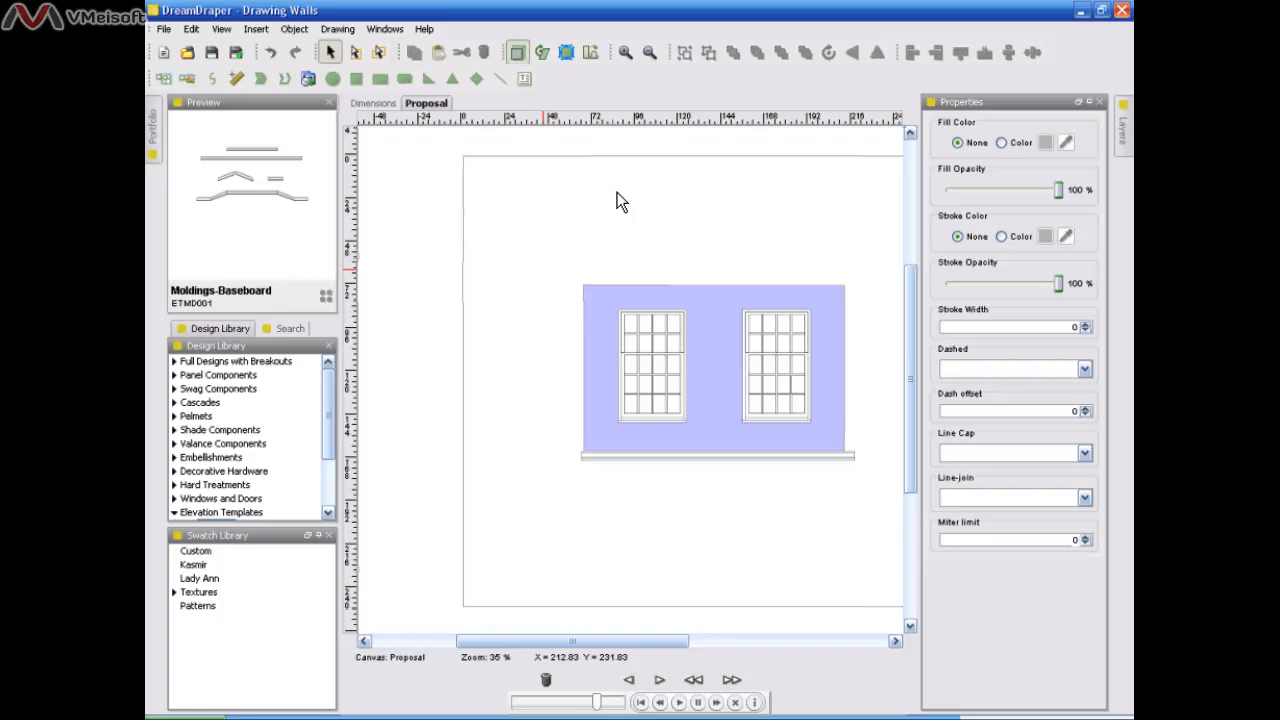
Fine-tune the baseboard's position so it sits tight against the wall's bottom edge
click(630, 55)
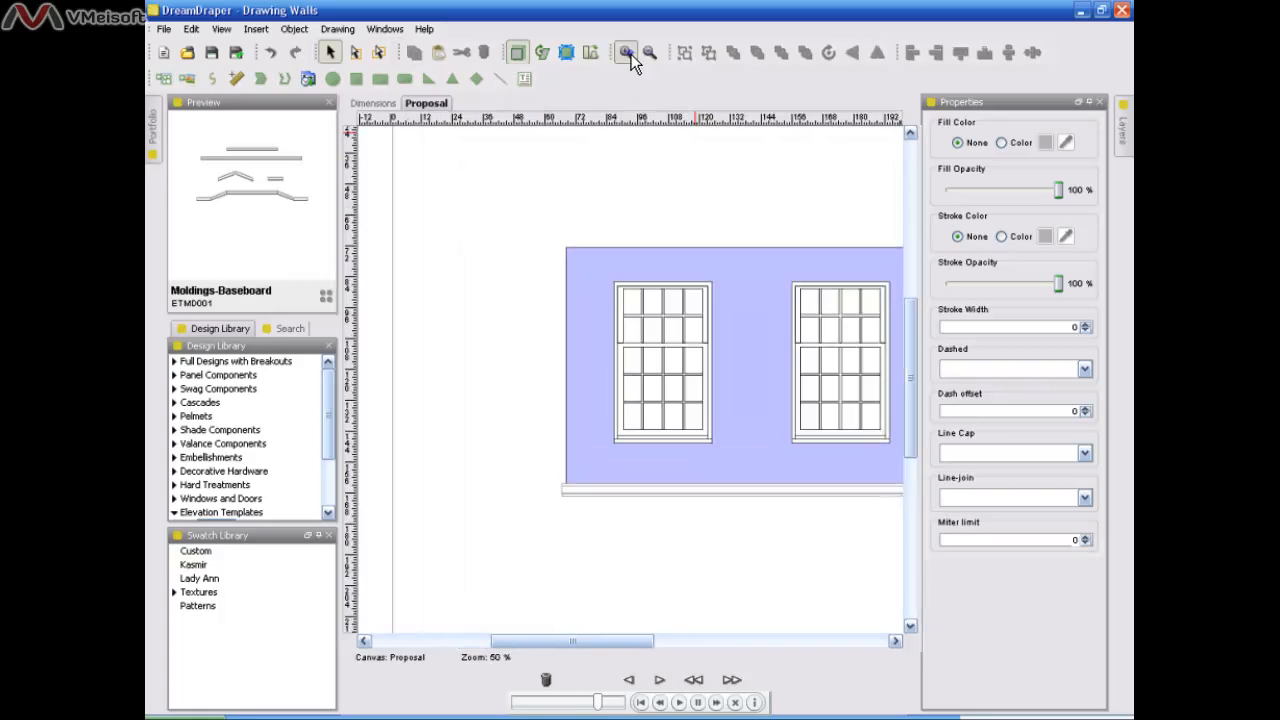
click(631, 54)
click(631, 54)
drag(614, 645, 648, 647)
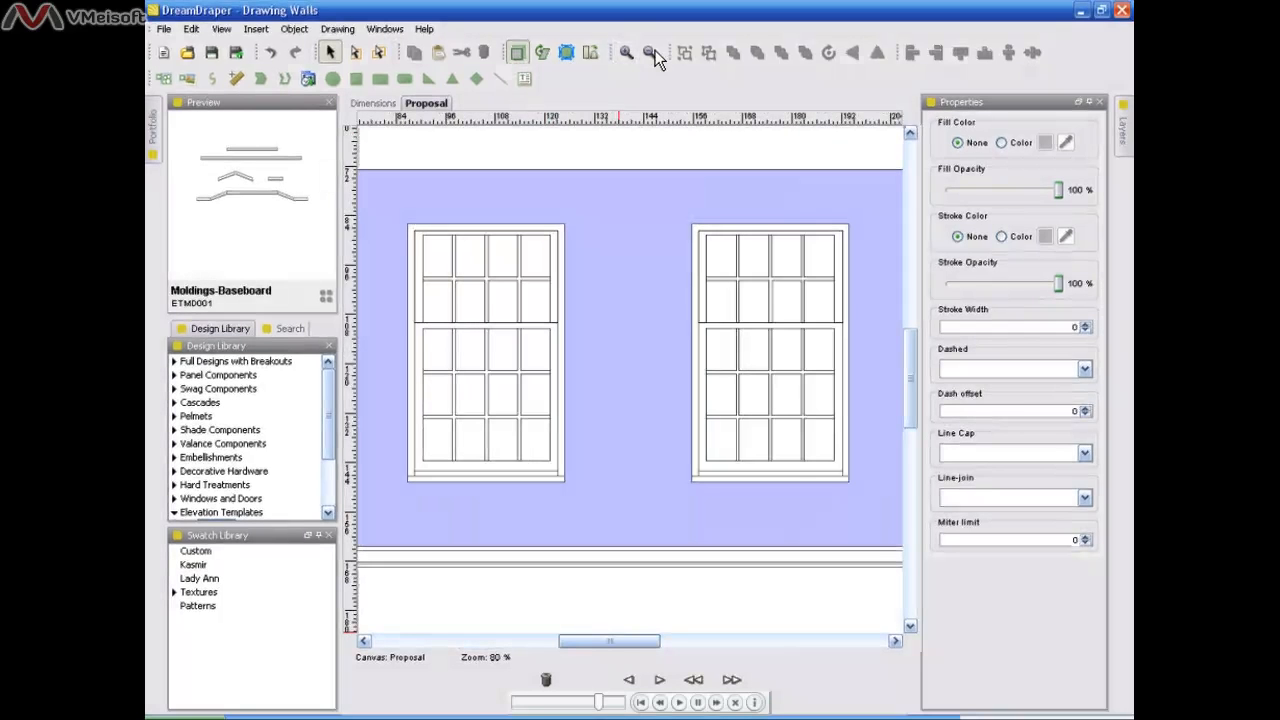
click(653, 52)
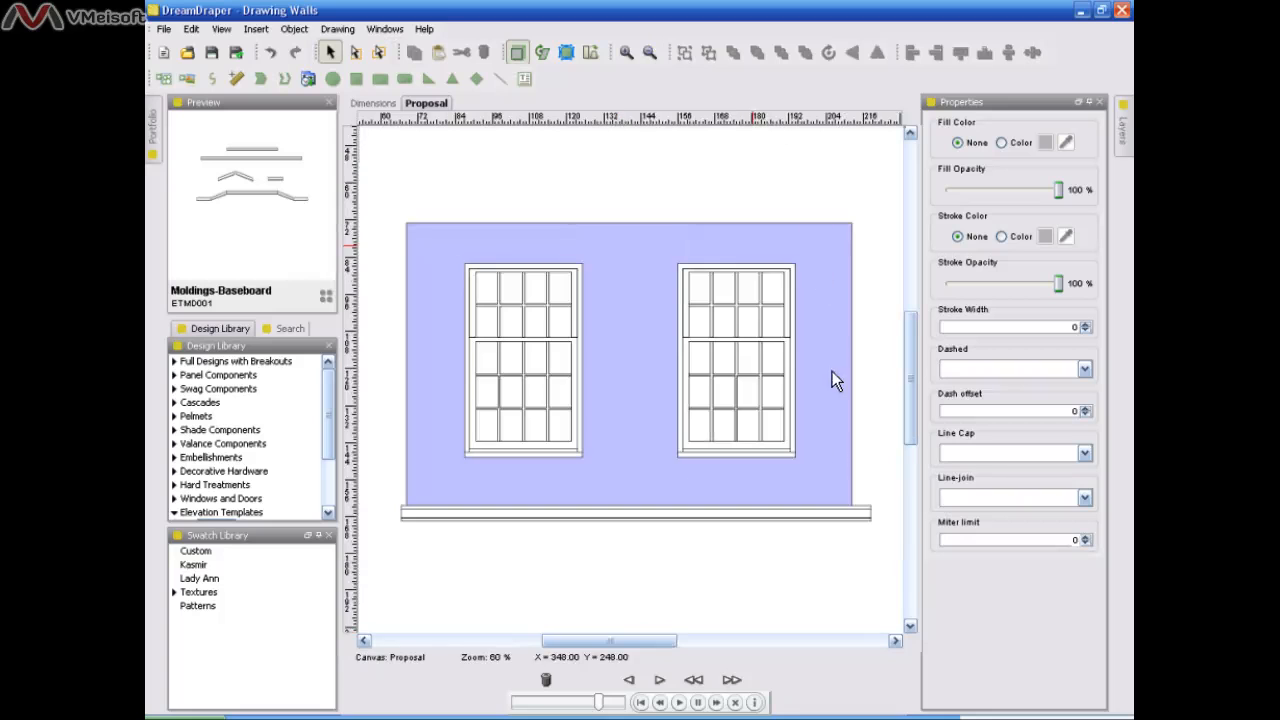
click(838, 521)
click(836, 512)
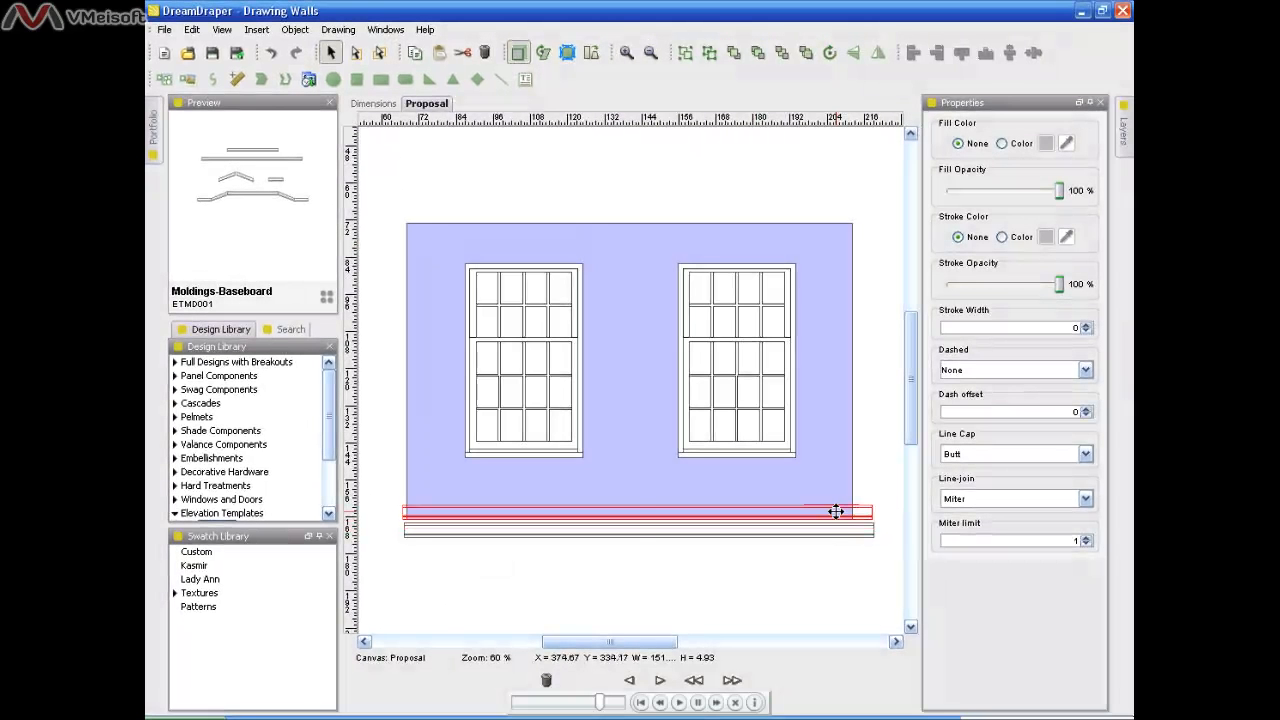
drag(836, 512, 837, 508)
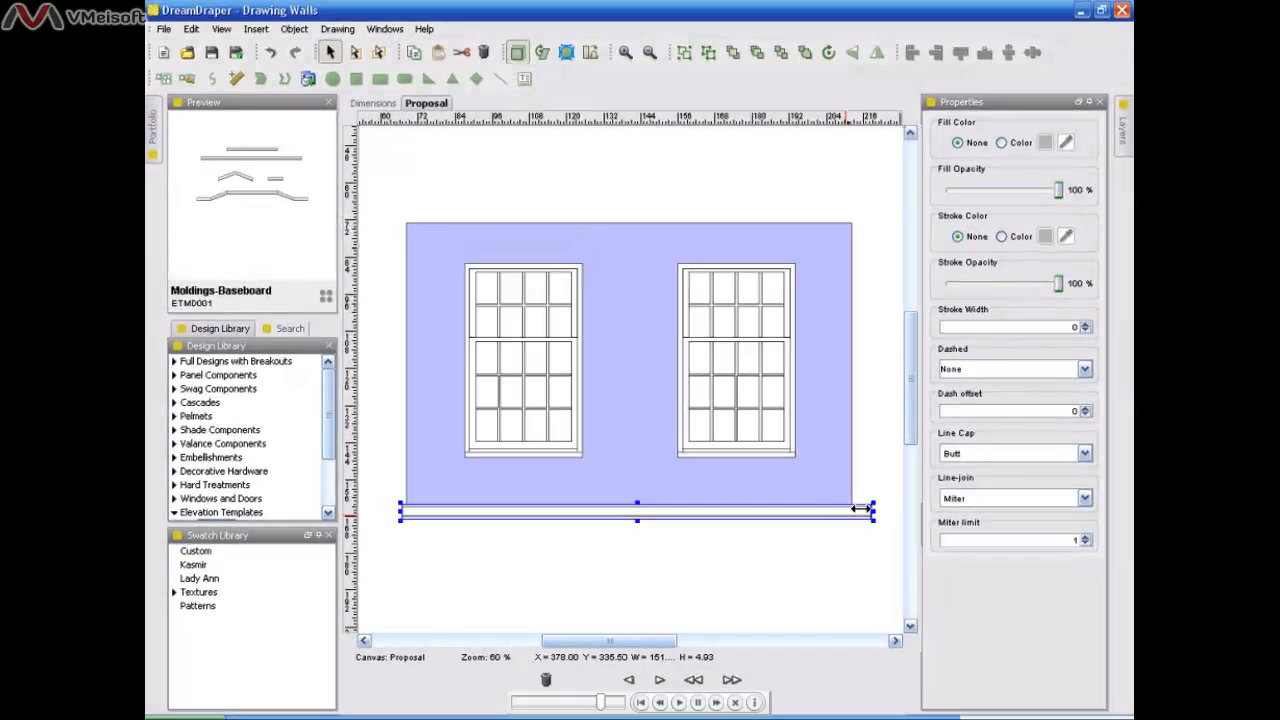
Shorten the baseboard at both ends to match the wall's width of about 144 inches
drag(868, 513, 849, 512)
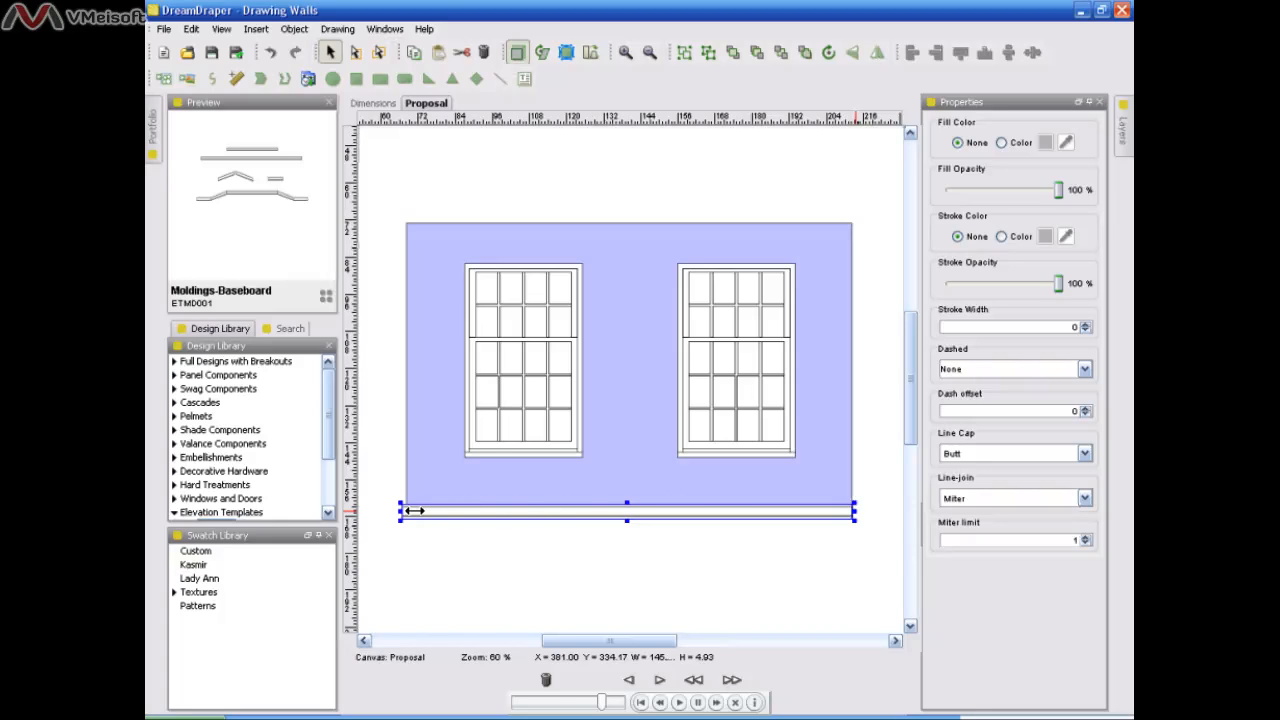
drag(413, 511, 419, 511)
click(435, 545)
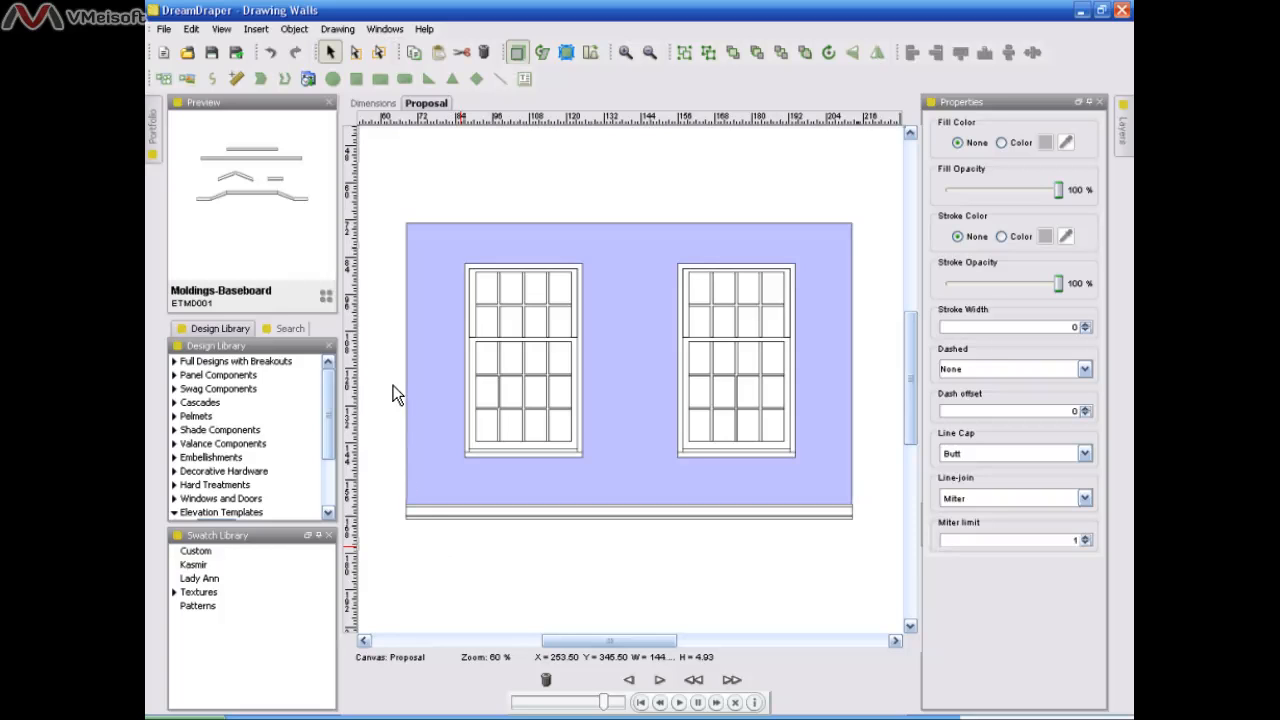
Group the wall rectangle with both windows and send the group behind the baseboard
drag(382, 187, 846, 486)
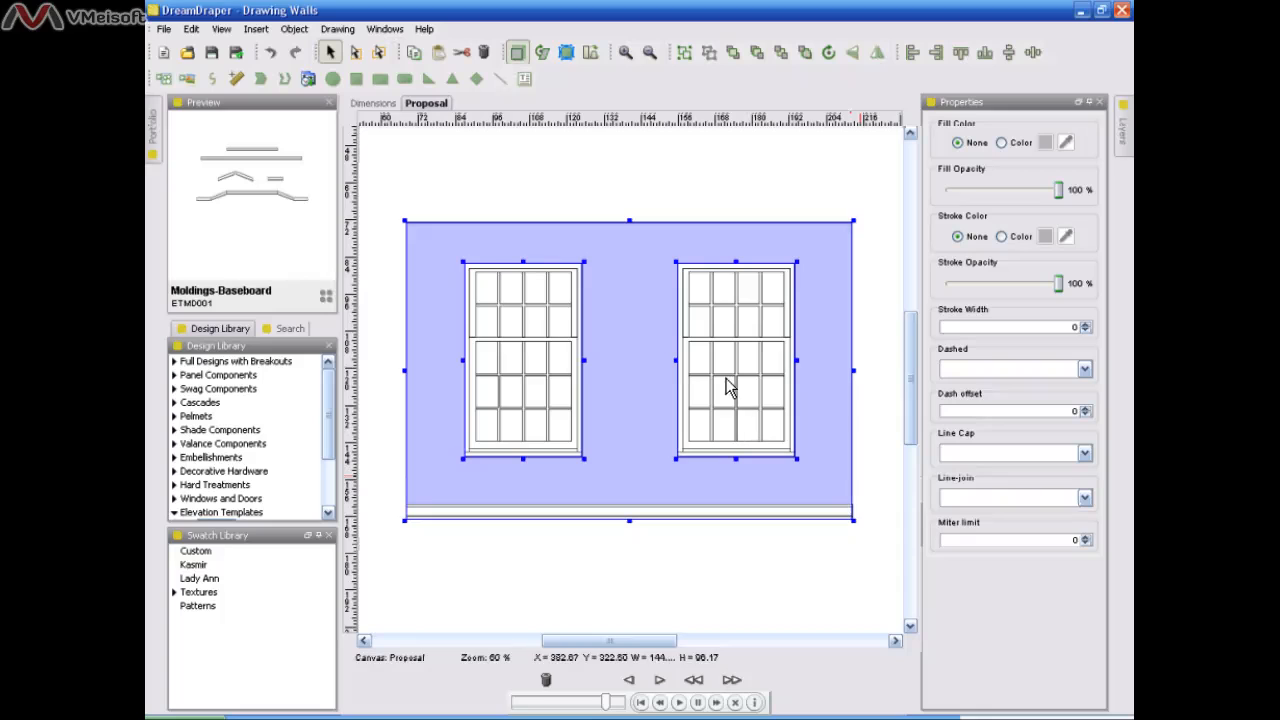
click(686, 55)
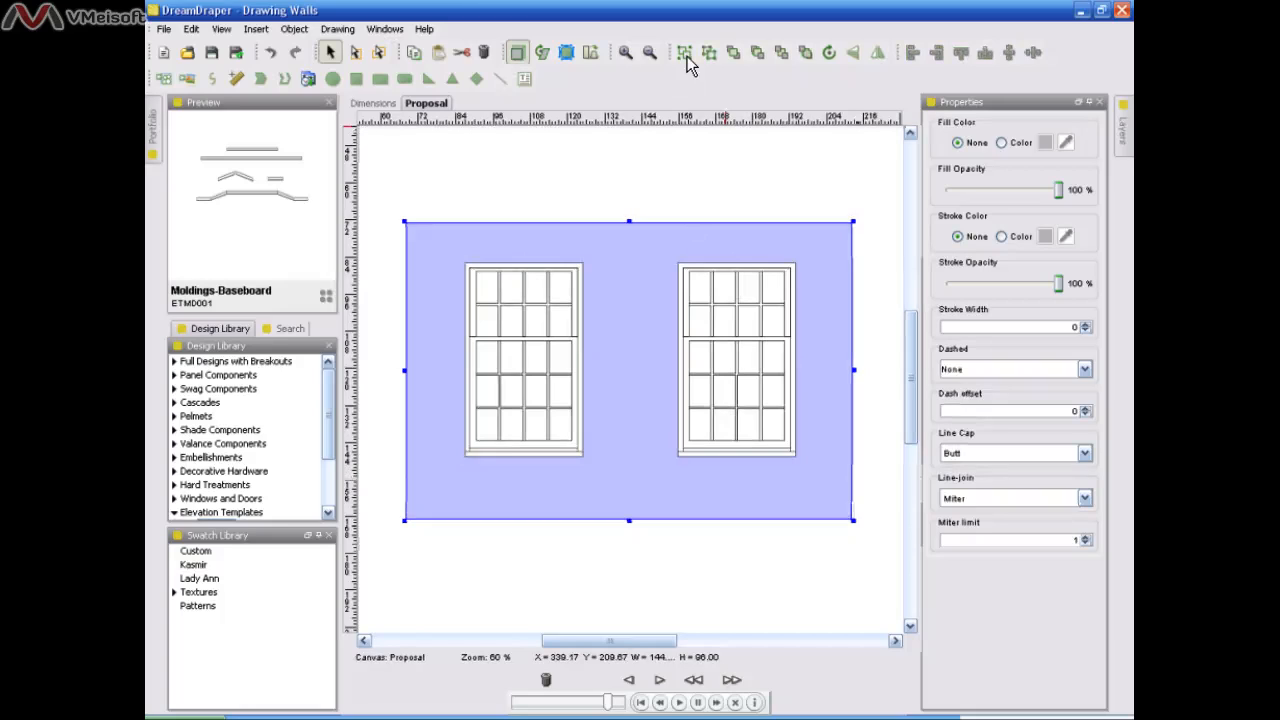
click(785, 56)
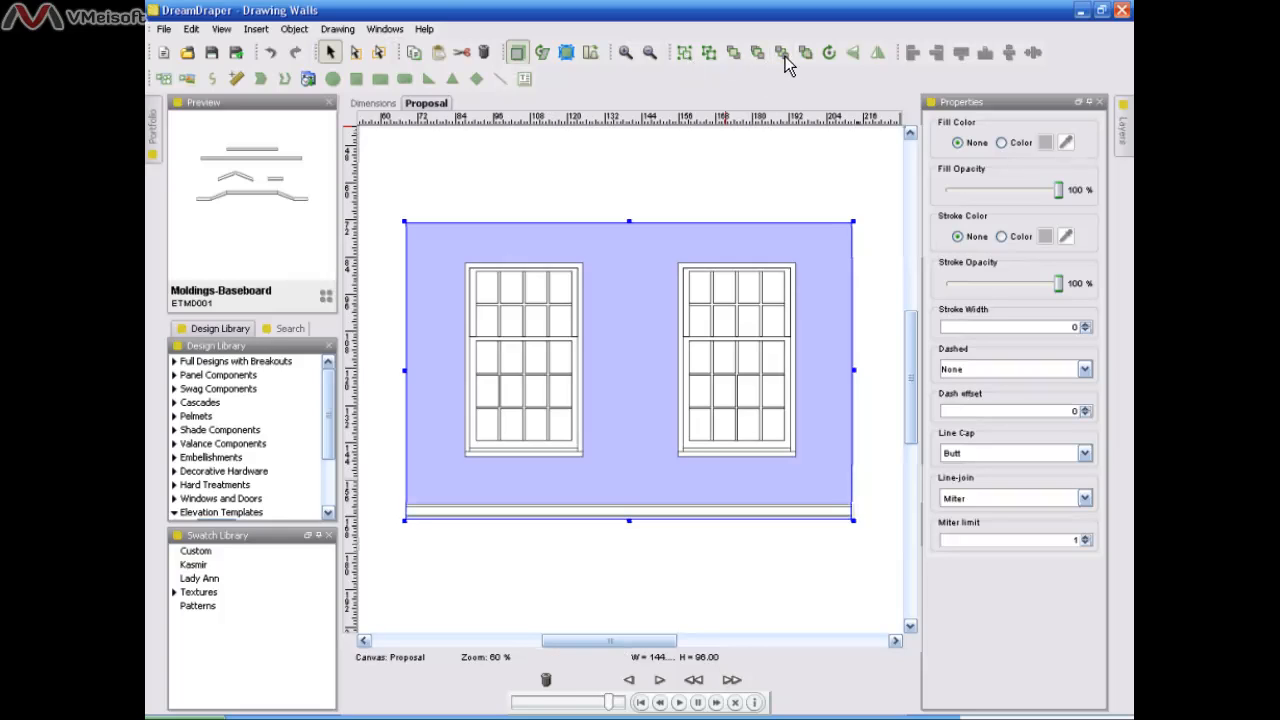
click(848, 552)
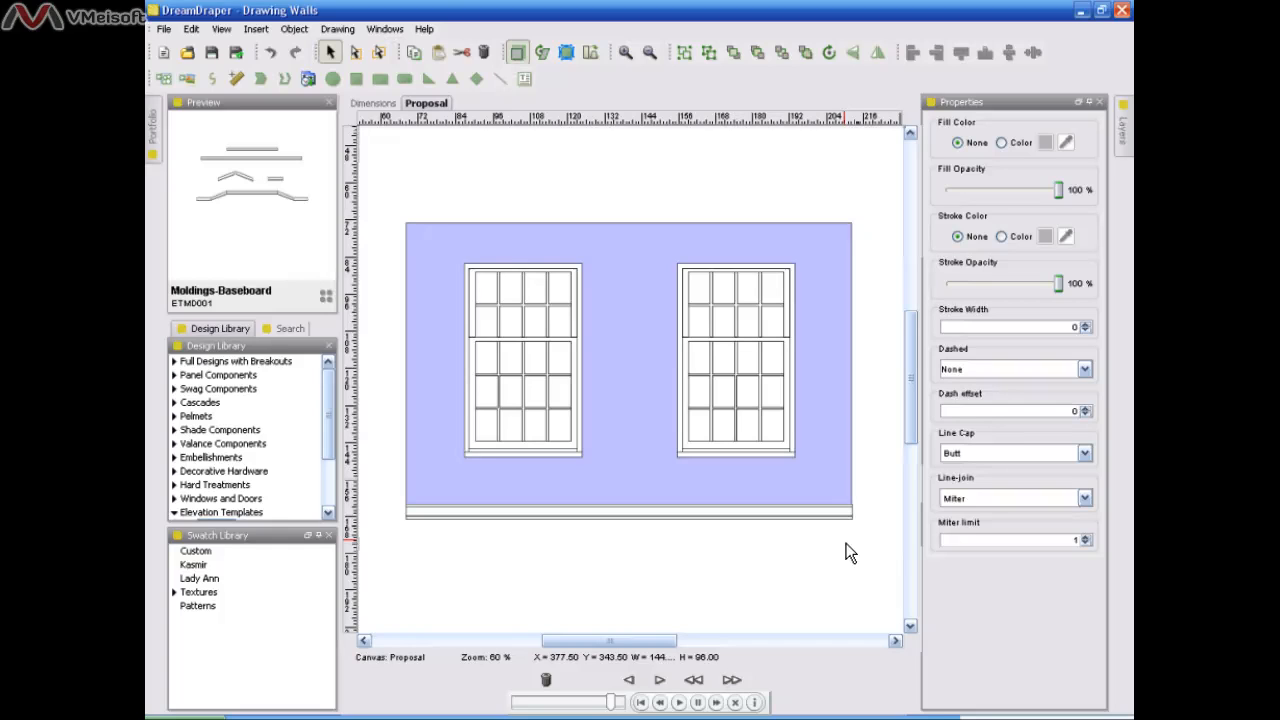
Align the wall group and the baseboard by their bottom edges
click(636, 460)
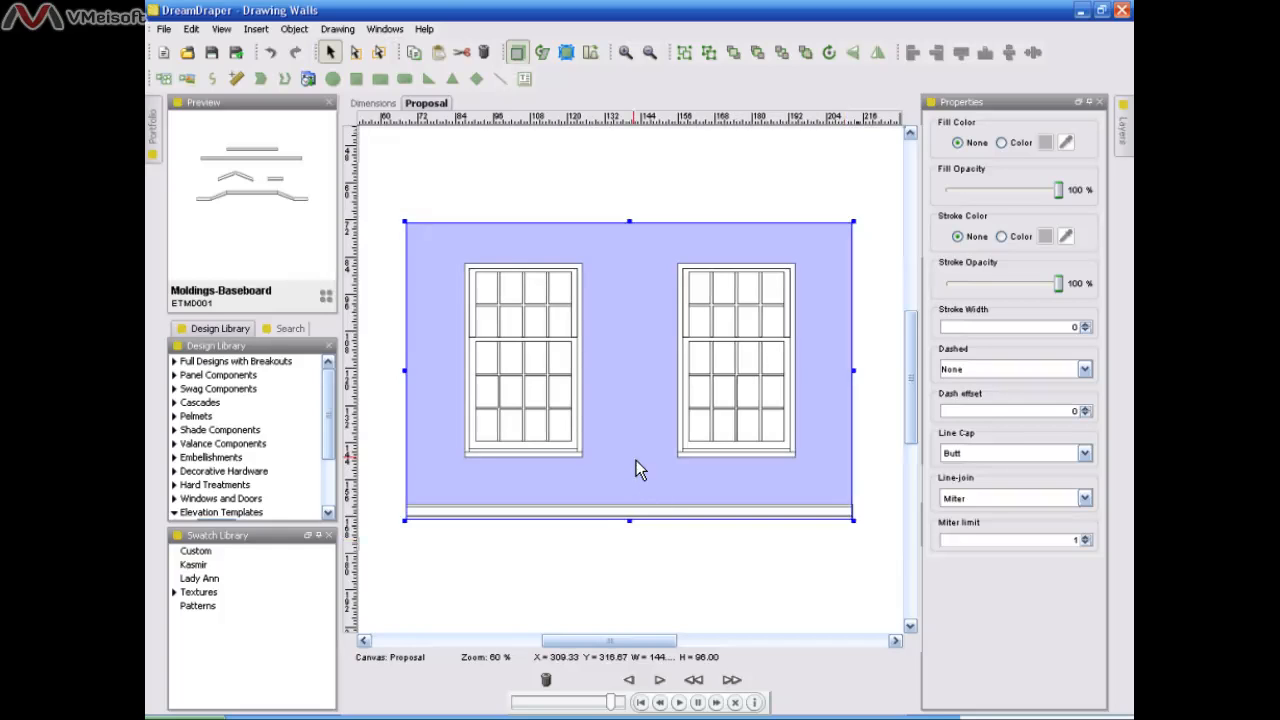
shift+click(620, 516)
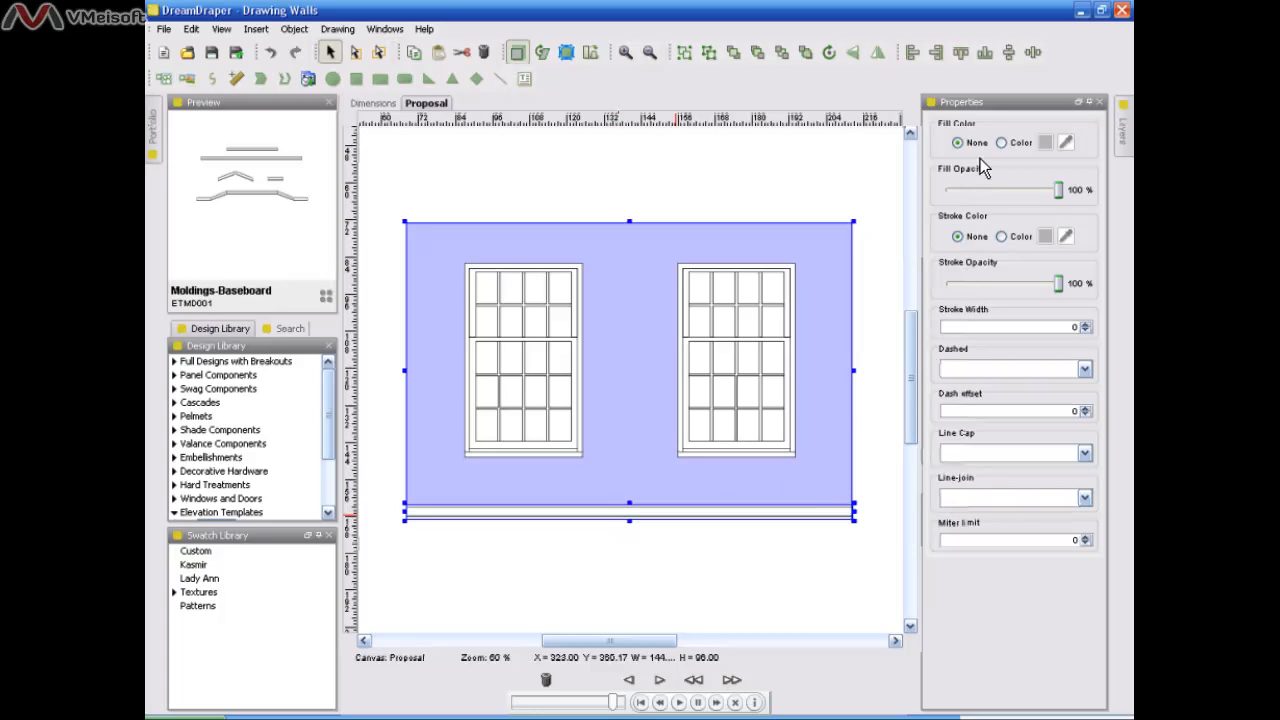
click(984, 61)
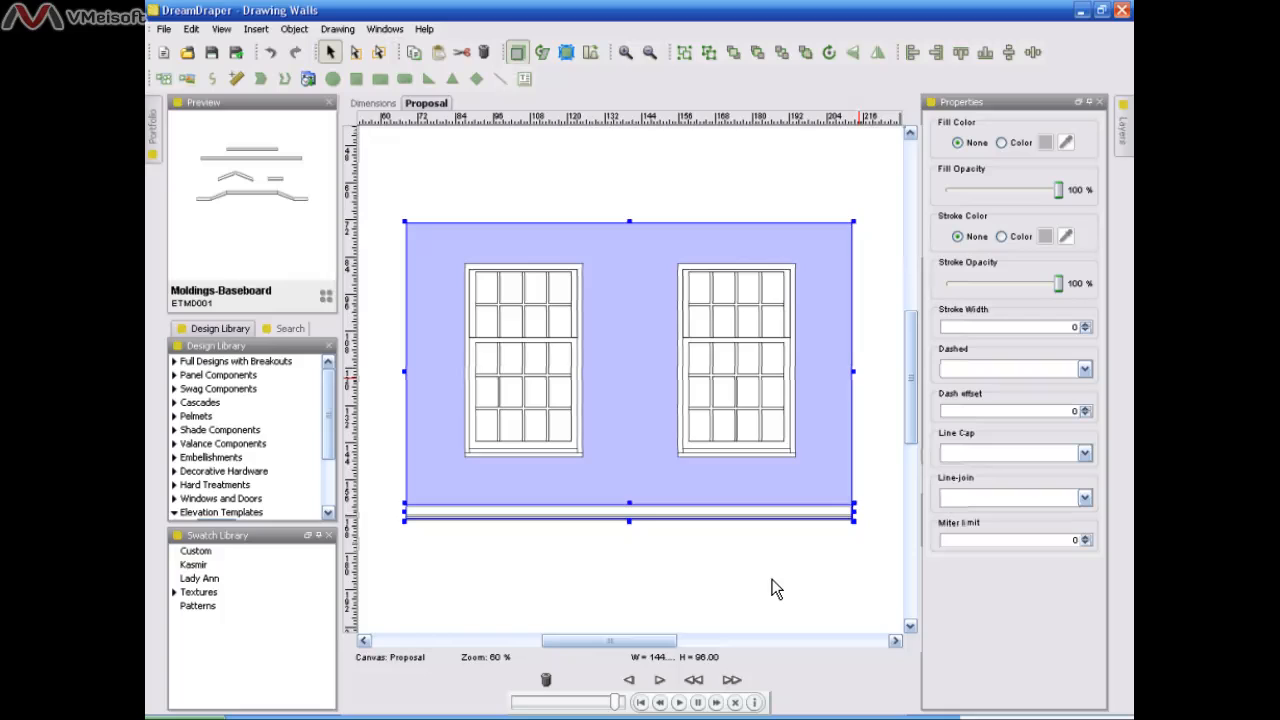
click(772, 580)
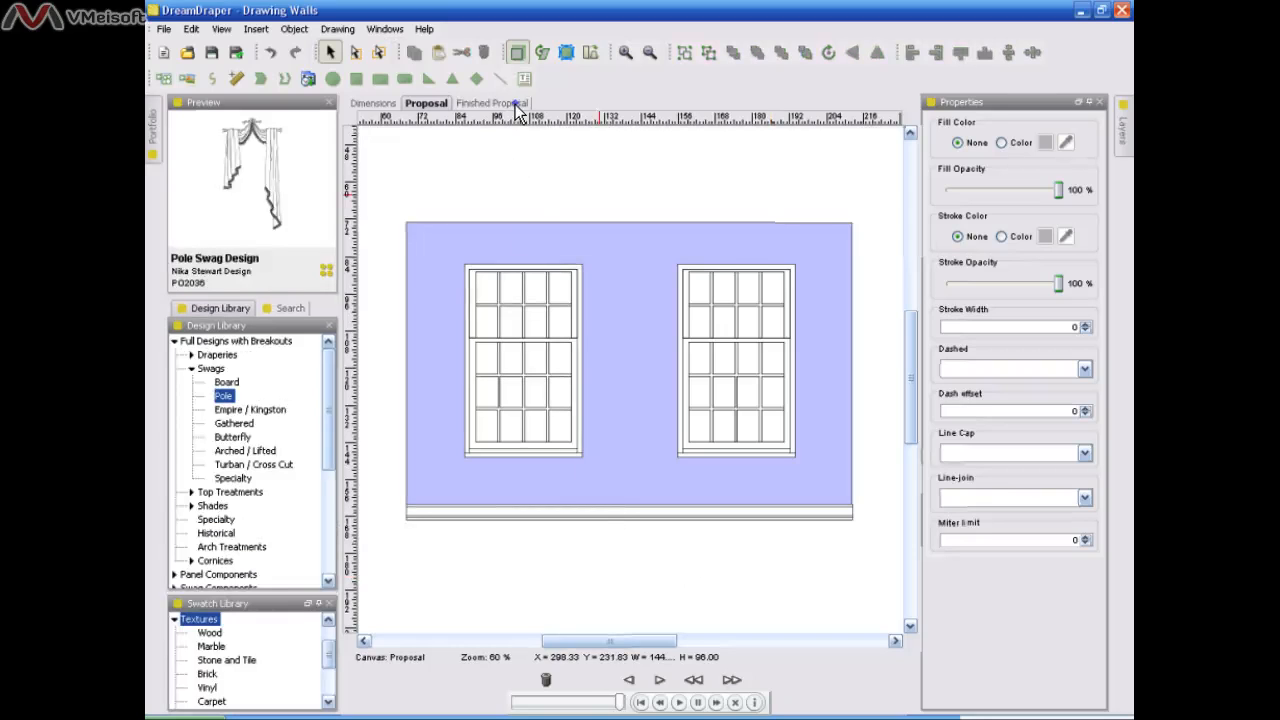
Open the Finished Proposal canvas to view the completed wall design
click(512, 104)
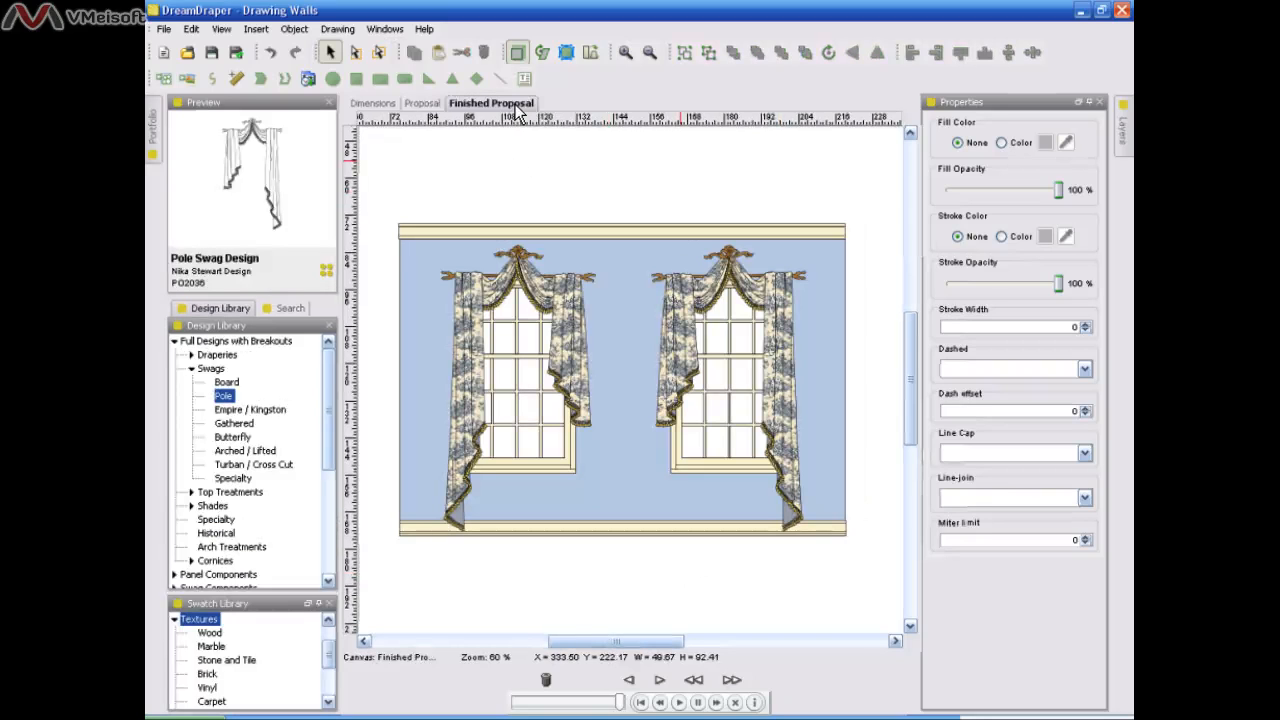